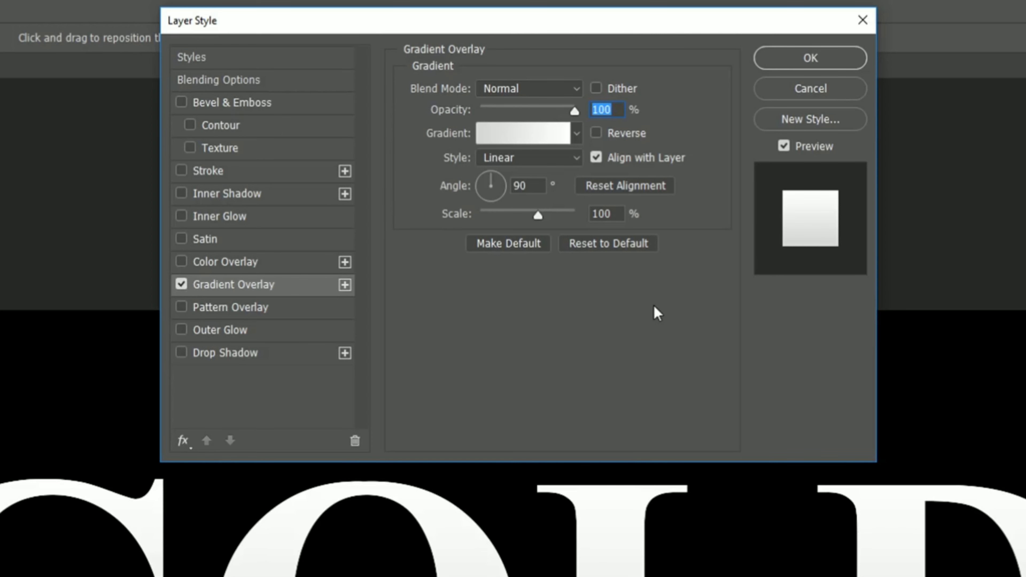
Edit the Gradient Overlay's gradient and set its starting color stop at 0% to RGB 246, 238, 173
left_click(527, 137)
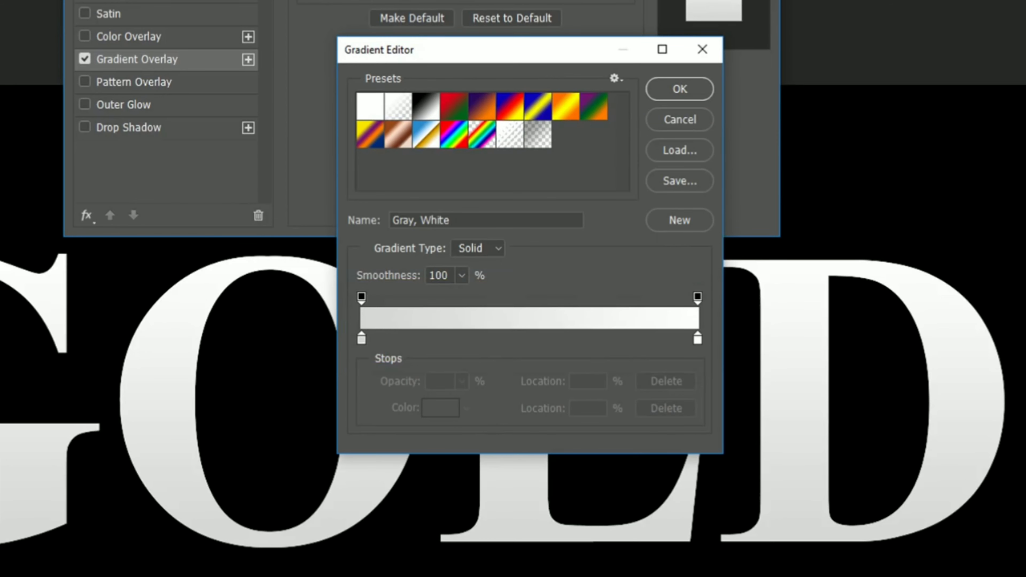
double_click(361, 340)
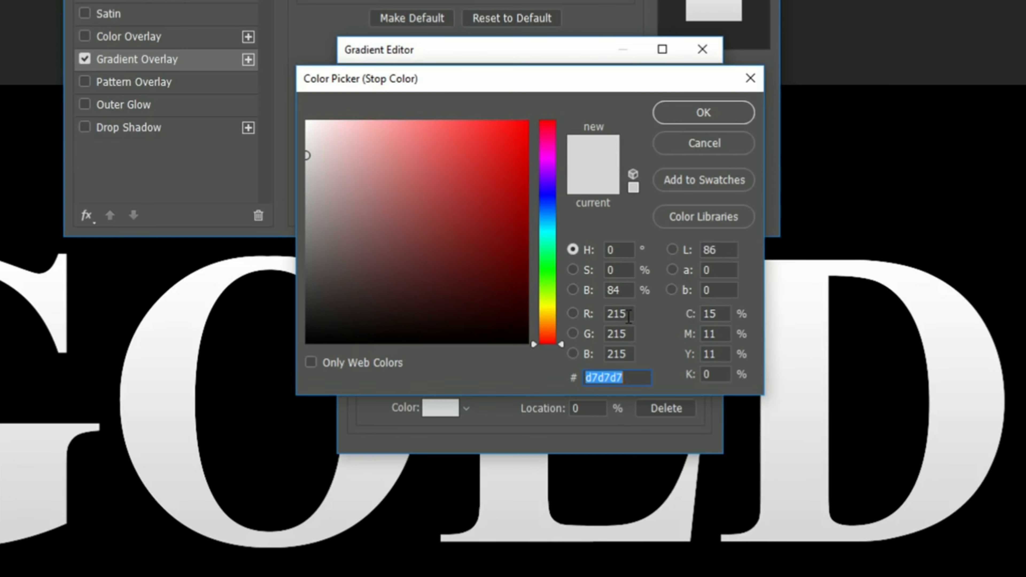
left_click(618, 314)
type("246")
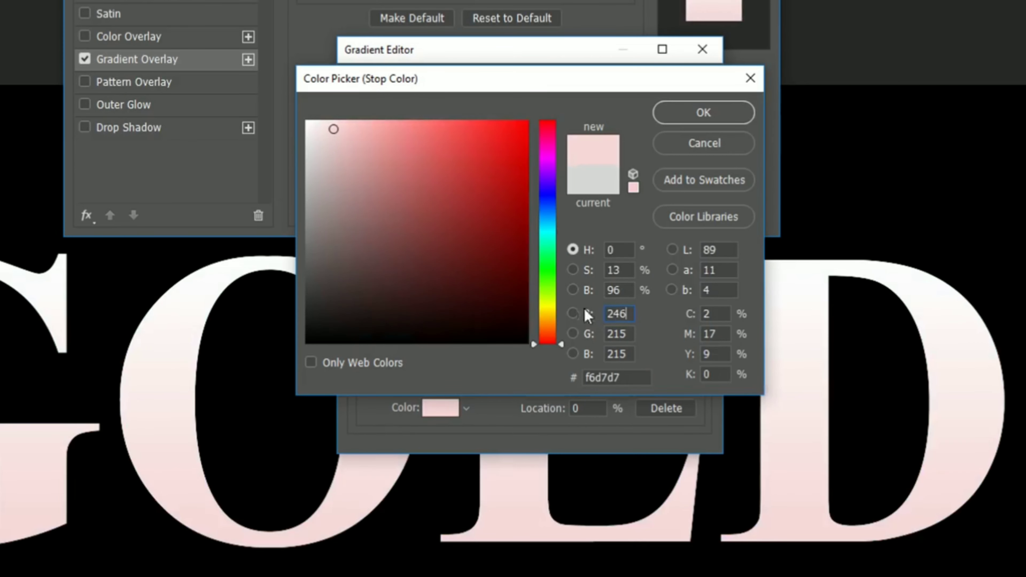
key("Tab")
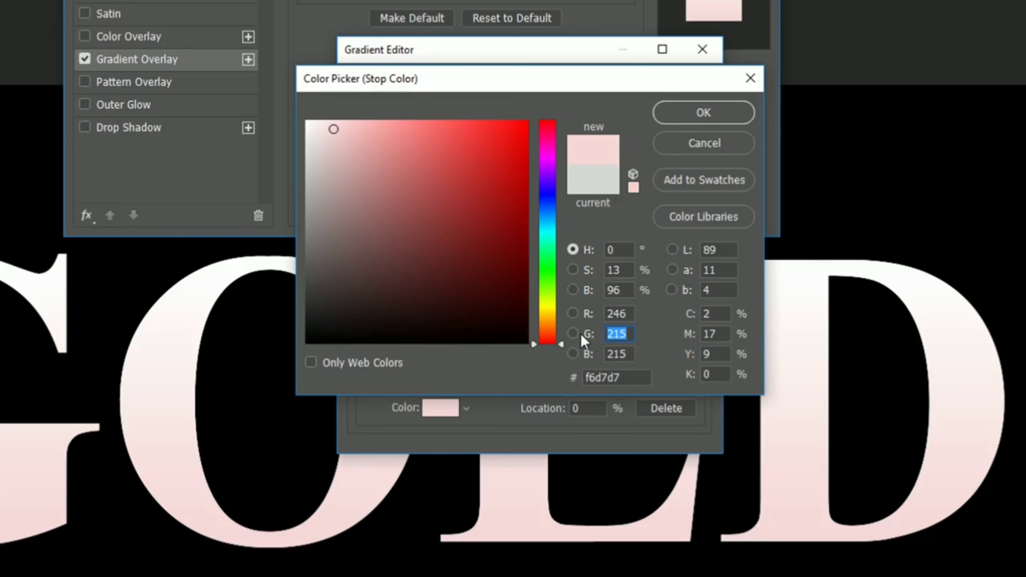
type("238")
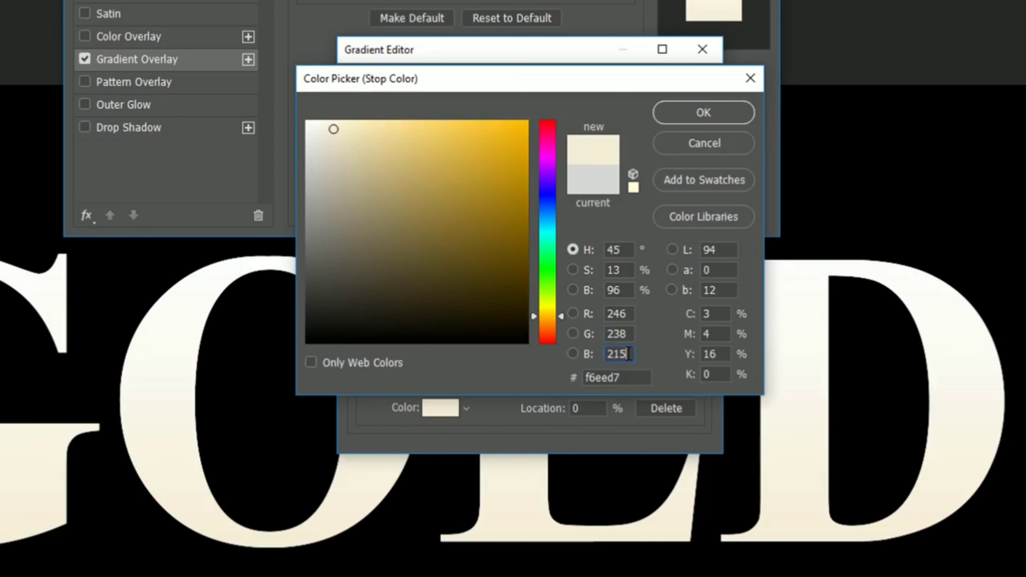
key("Tab")
type("173")
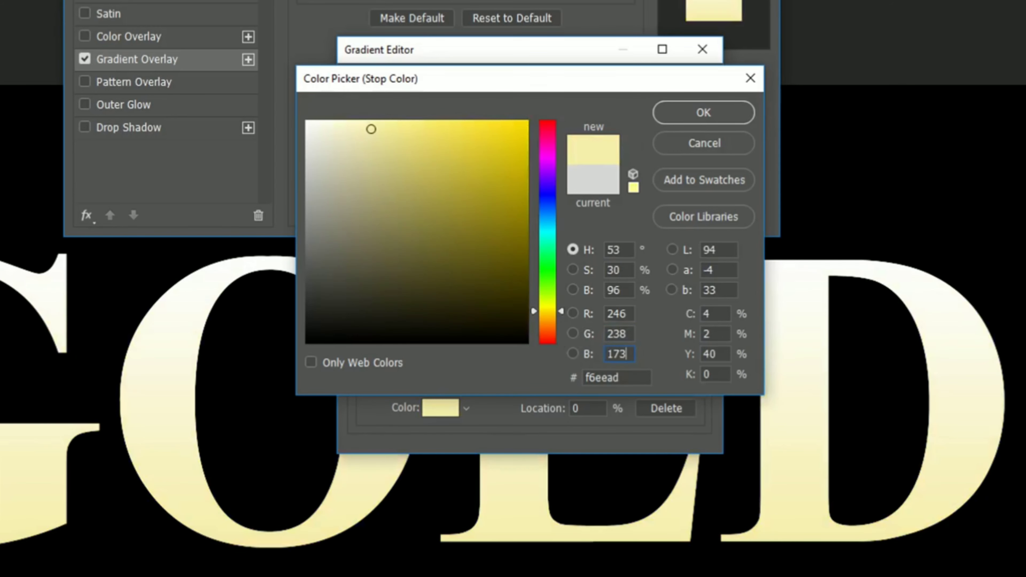
left_click(707, 115)
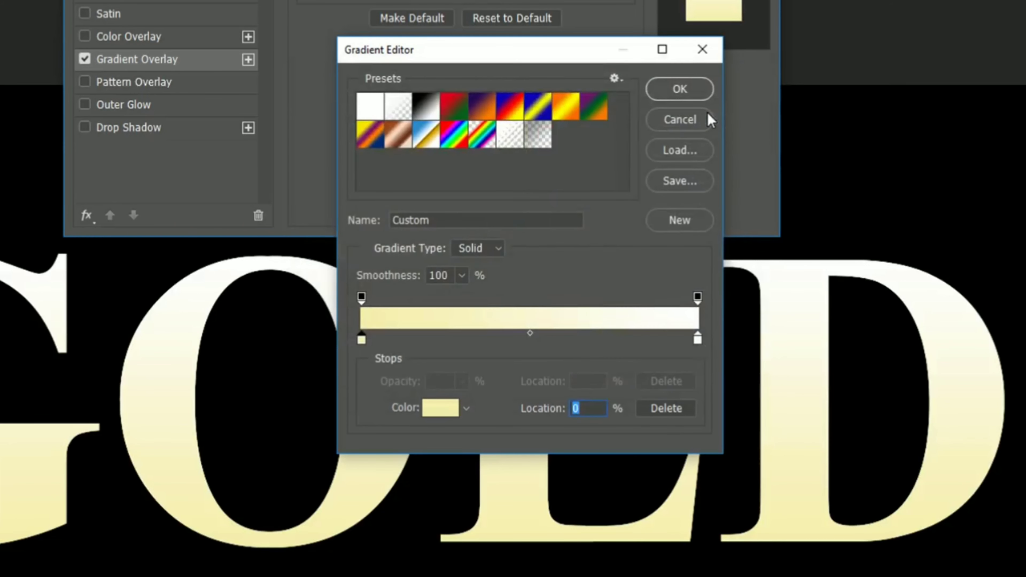
Set the gradient's end color stop at 100% to RGB 193, 172, 81
double_click(698, 339)
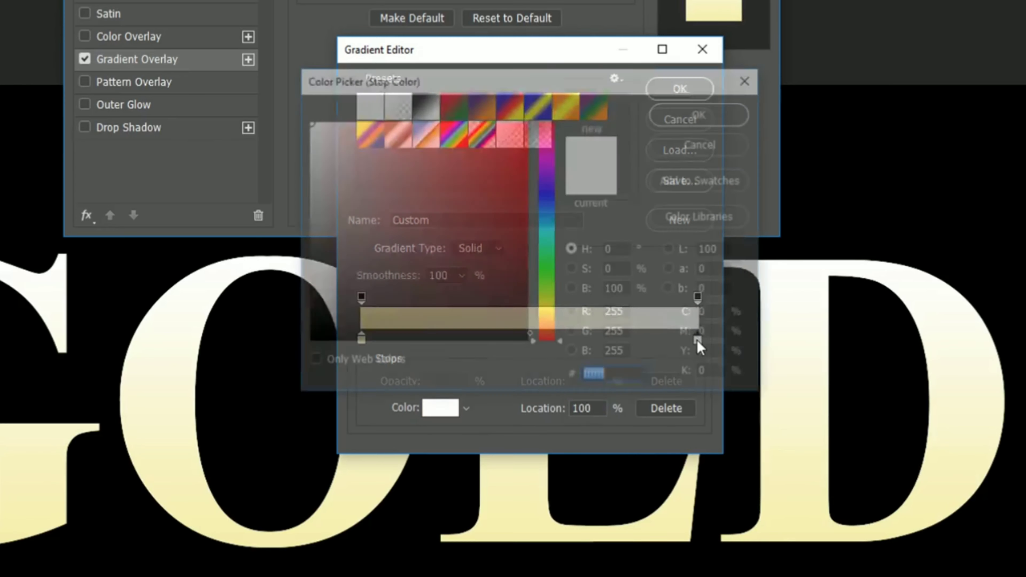
left_click(620, 315)
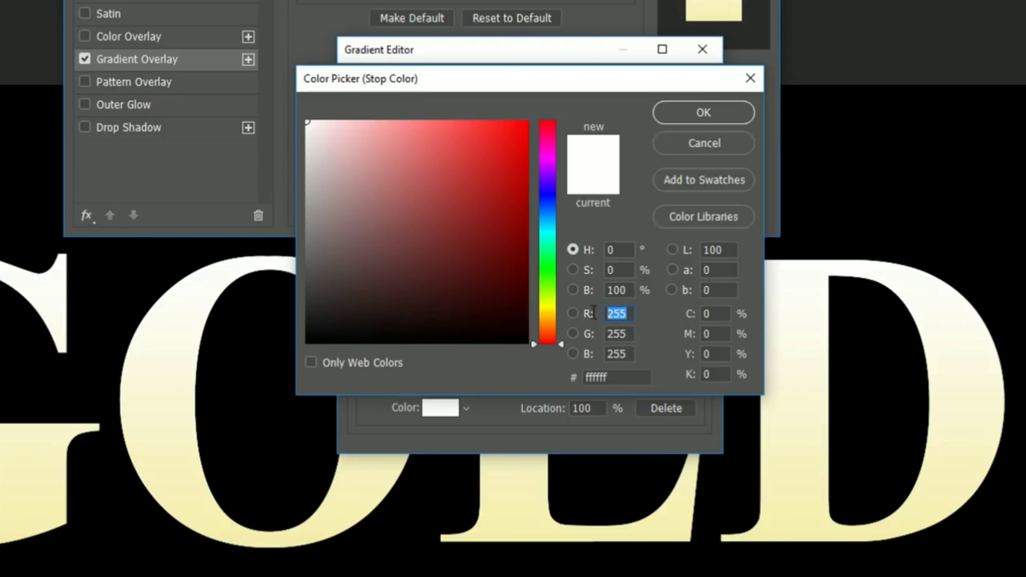
type("193")
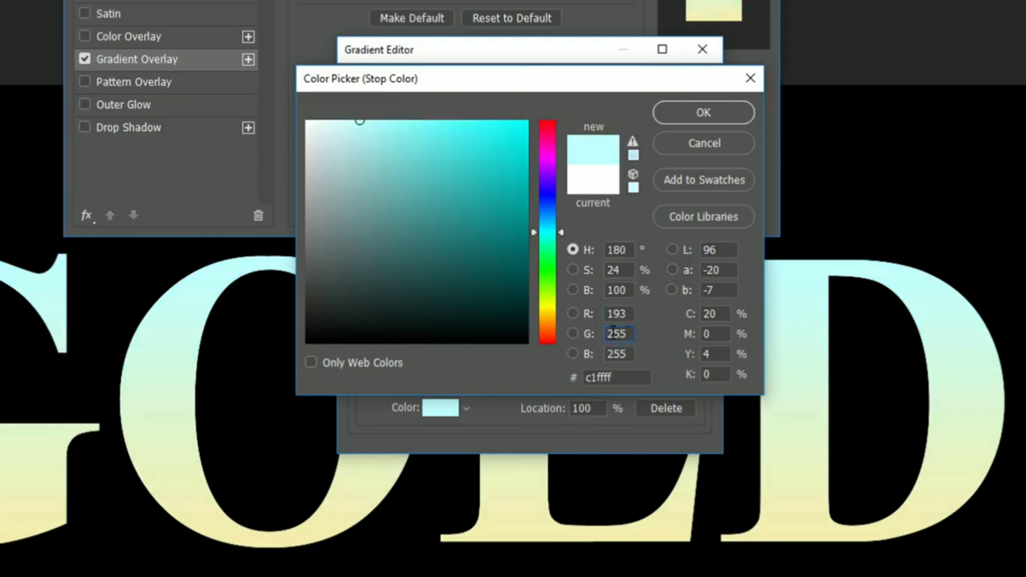
left_click(620, 334)
type("172")
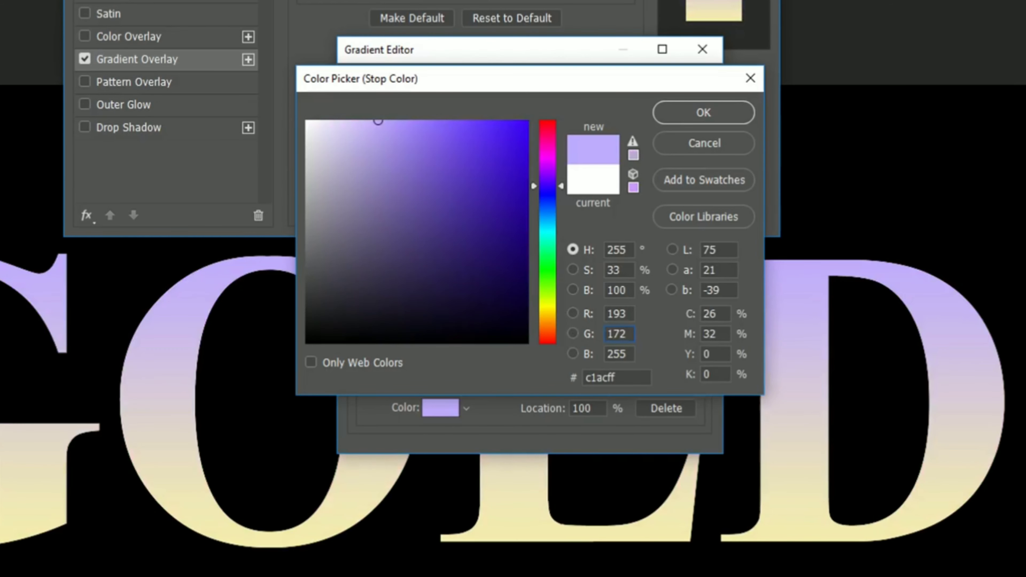
key("Tab")
type("81")
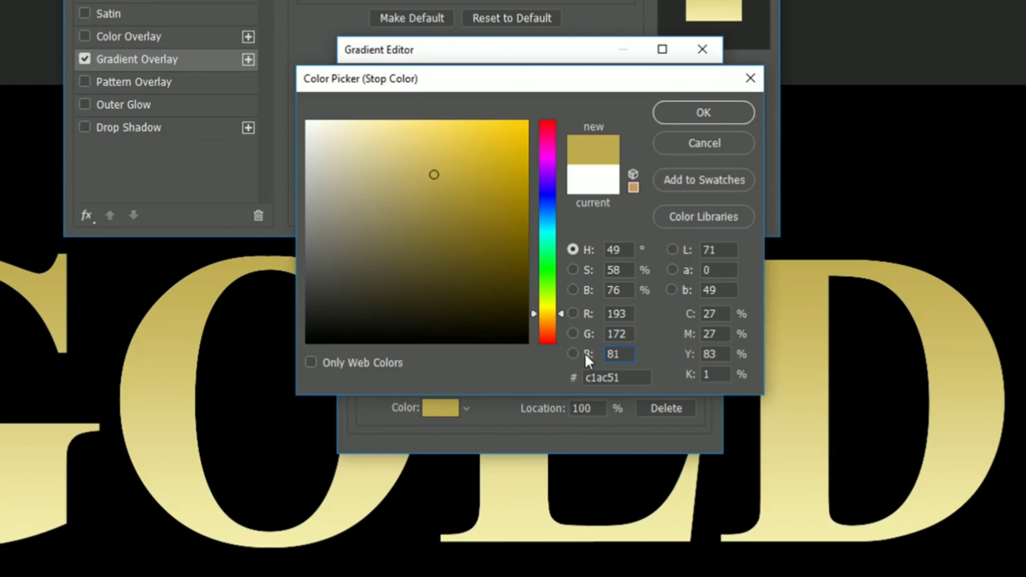
left_click(725, 121)
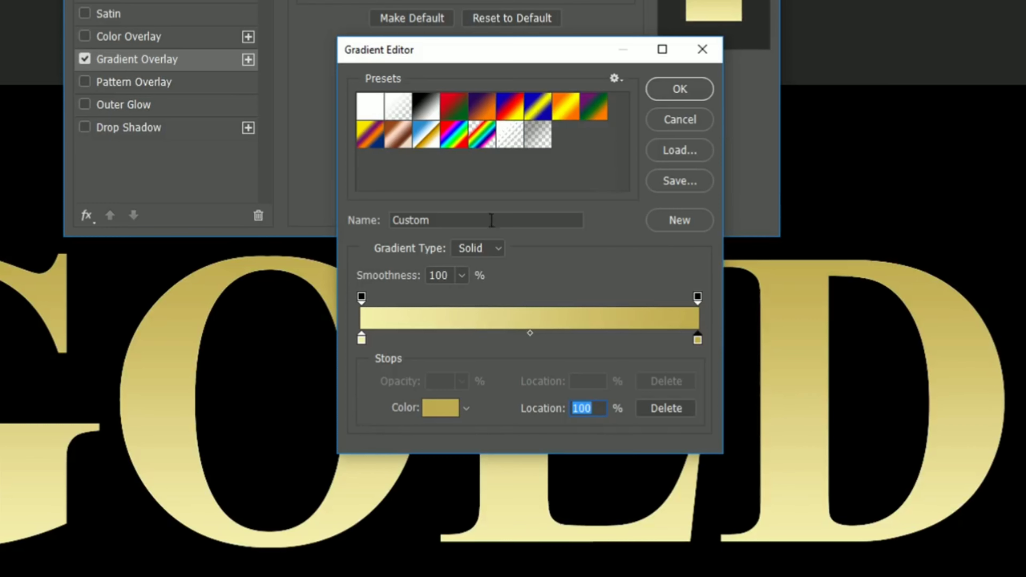
Name the custom gradient Gold and save it as a new gradient preset
left_click_drag(441, 220, 323, 216)
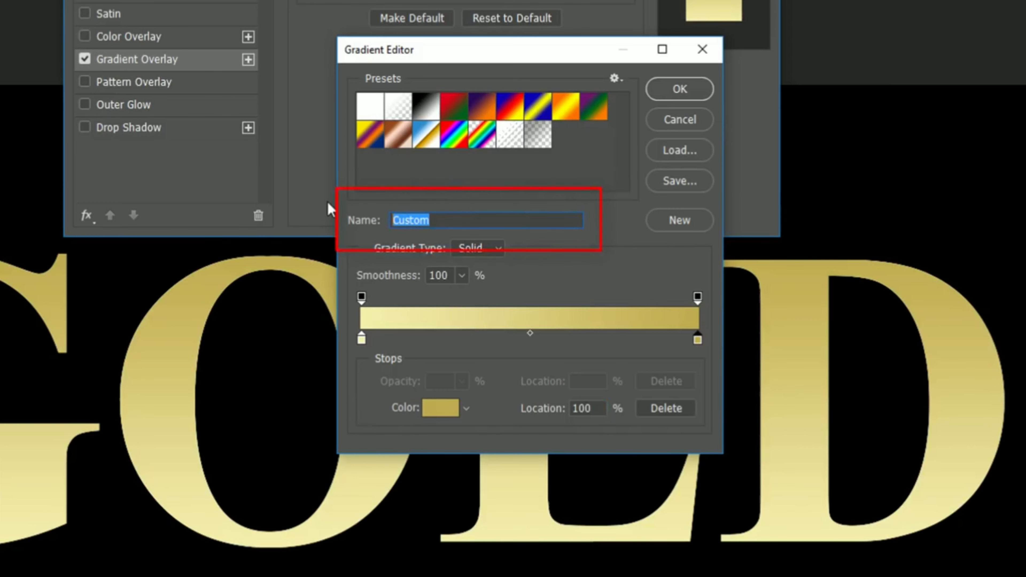
type("Gold")
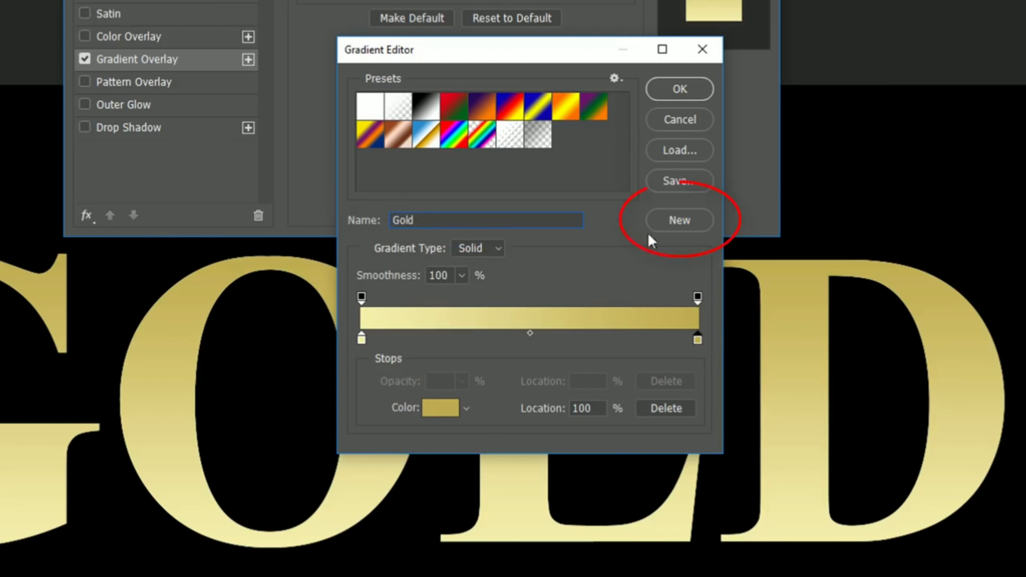
left_click(700, 221)
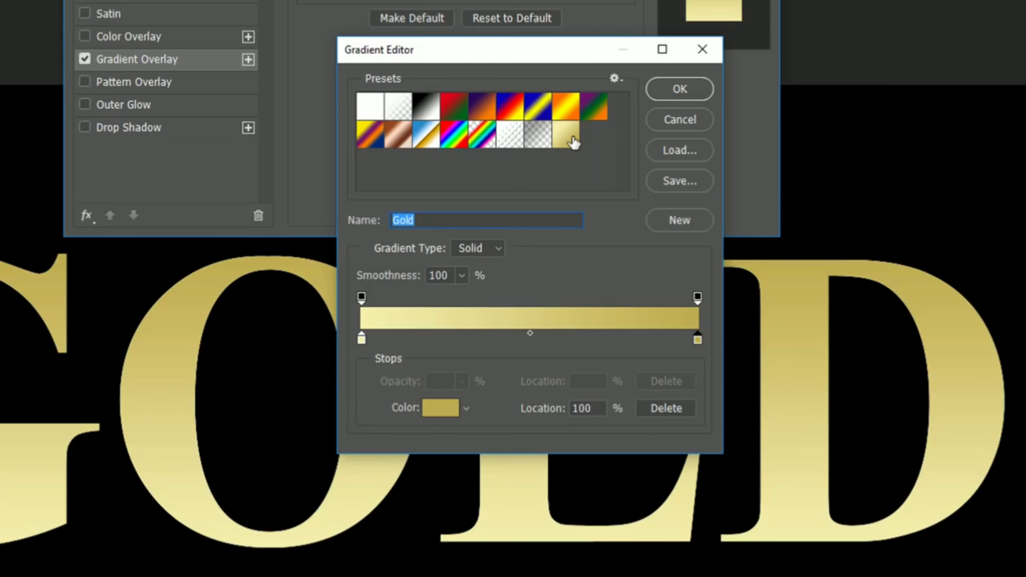
Accept the edited gradient and set the Gradient Overlay style to Reflected
left_click(696, 85)
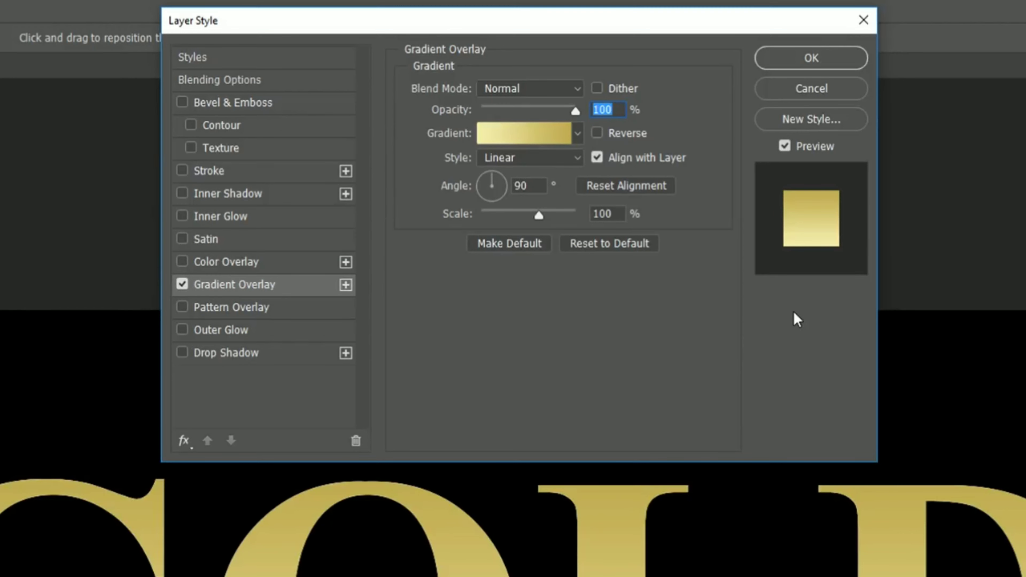
left_click(545, 164)
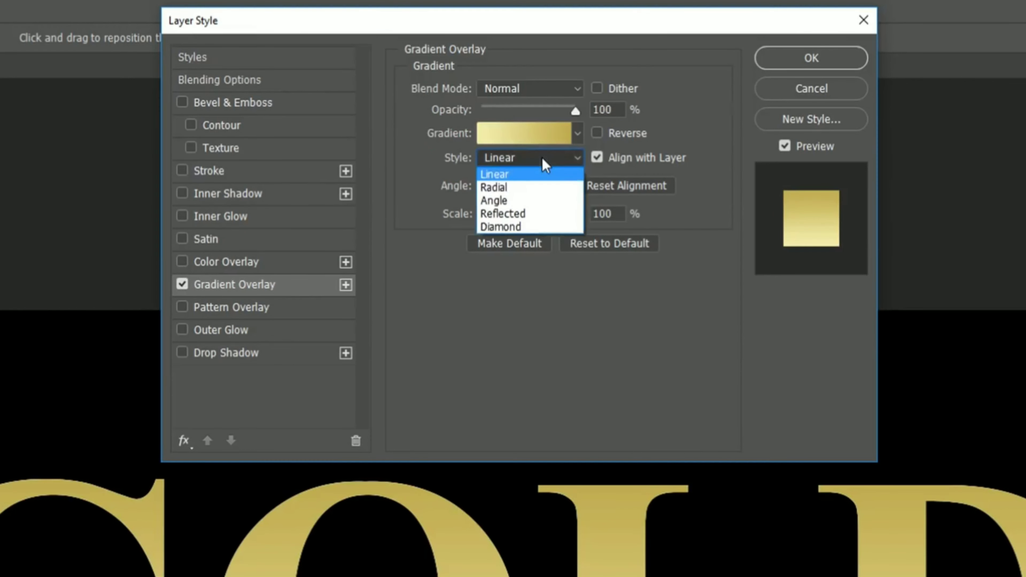
left_click(548, 214)
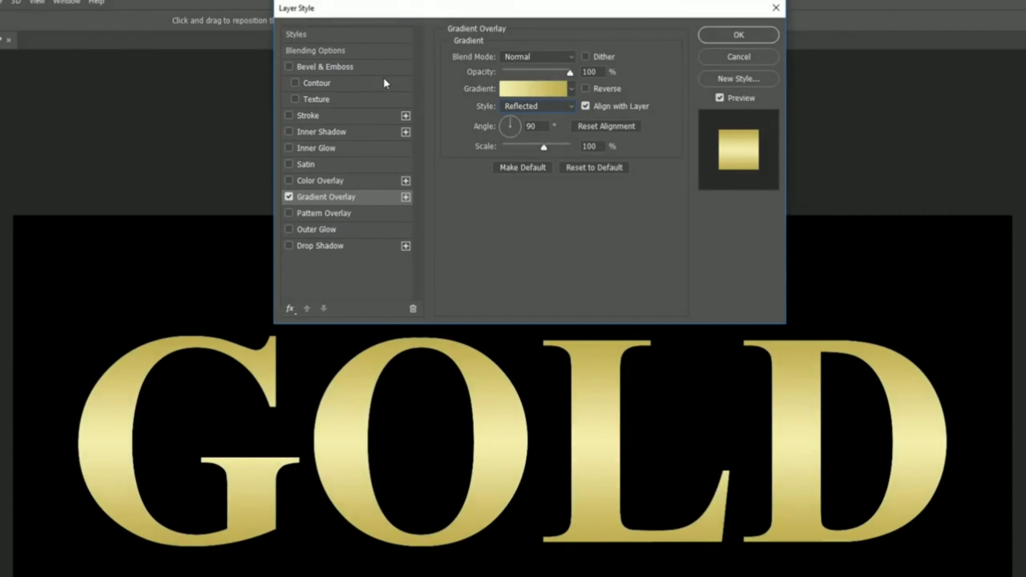
Add Bevel & Emboss to the text with the Chisel Hard technique and the third gloss contour in the second preset row
left_click(370, 68)
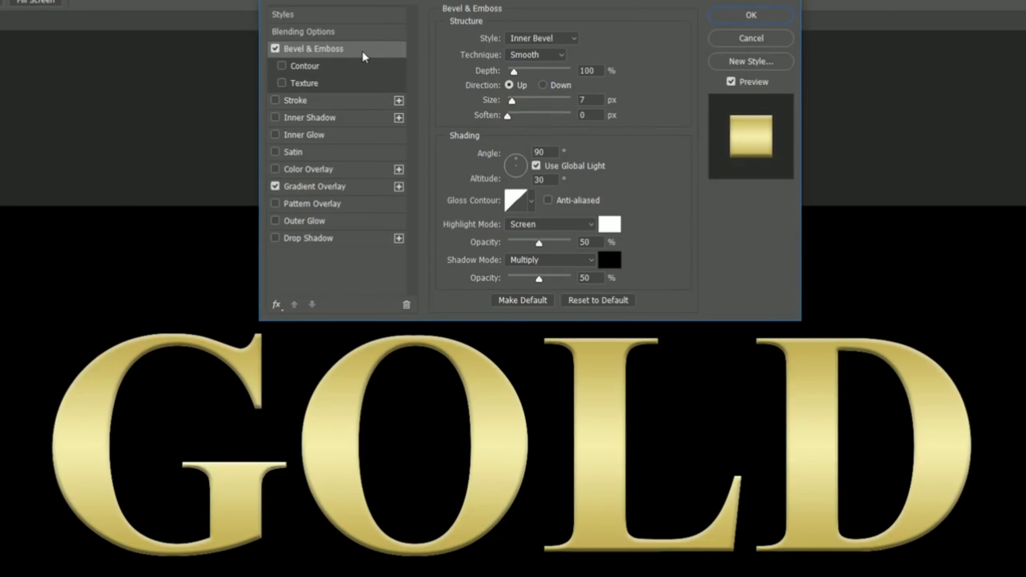
left_click(549, 55)
left_click(550, 74)
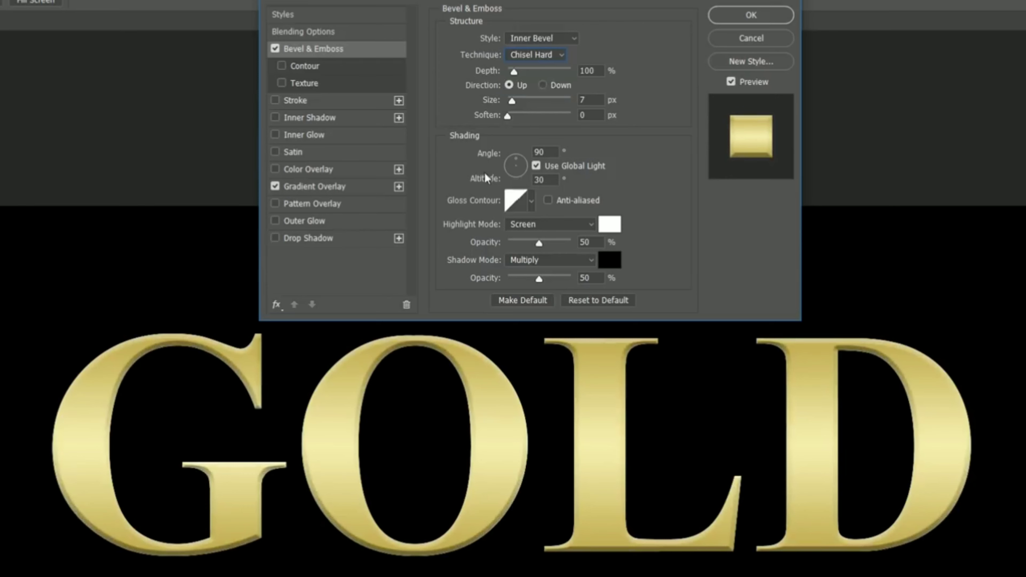
left_click(532, 203)
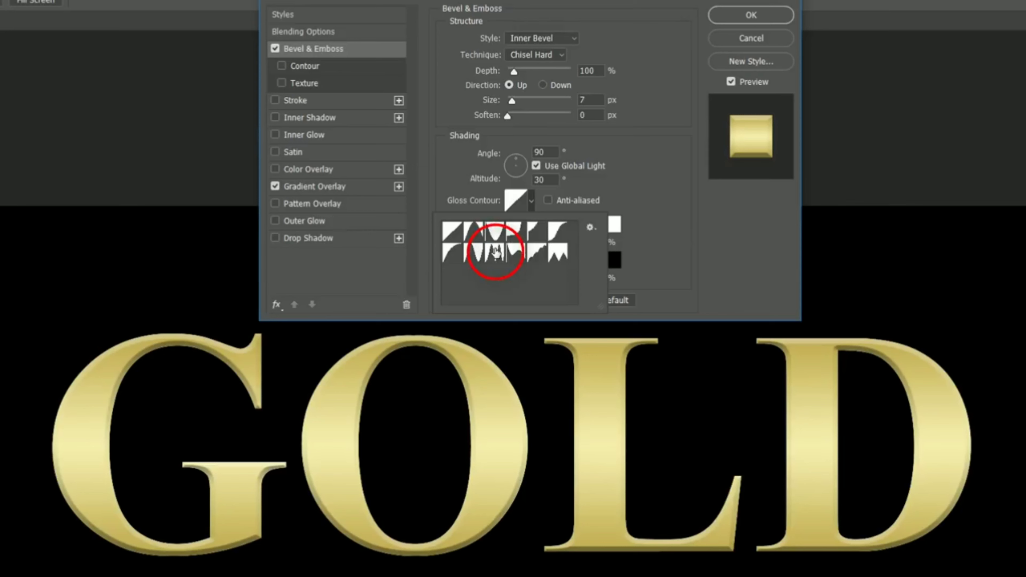
double_click(496, 253)
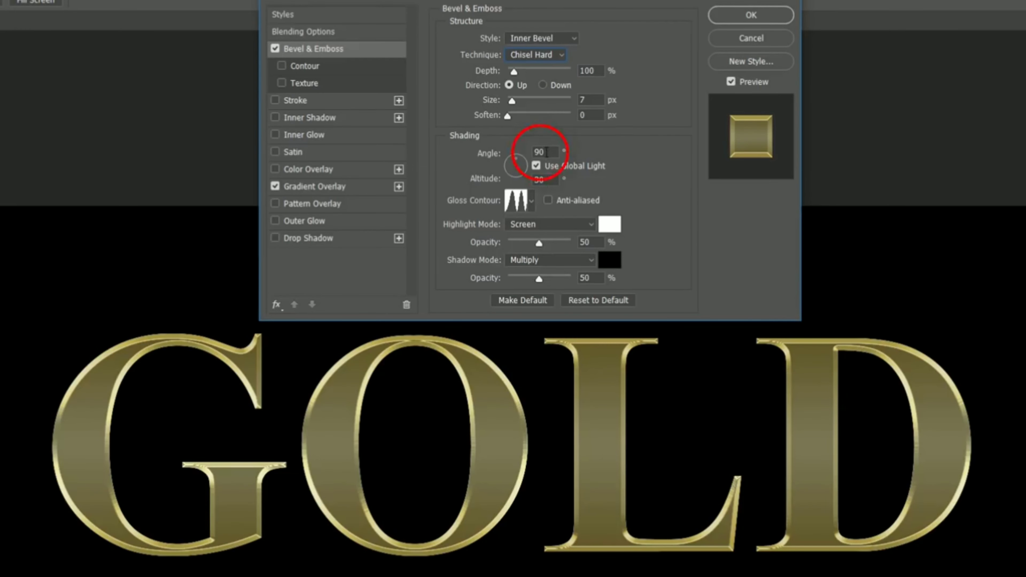
Set the bevel shading to a 120° angle, anti-aliased gloss contour, and 75% opacity for both highlight and shadow
left_click(534, 151)
type("120")
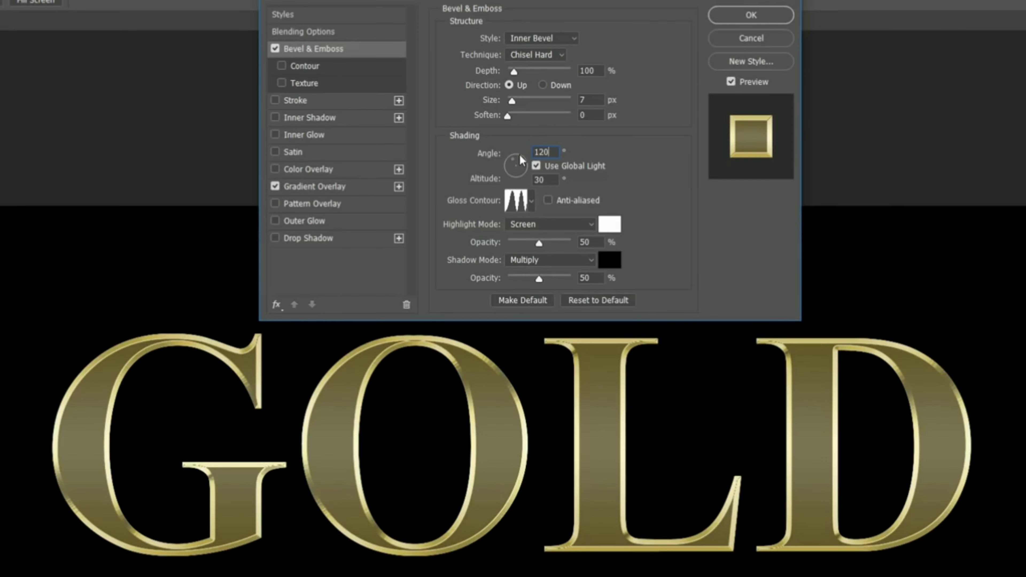
left_click(548, 200)
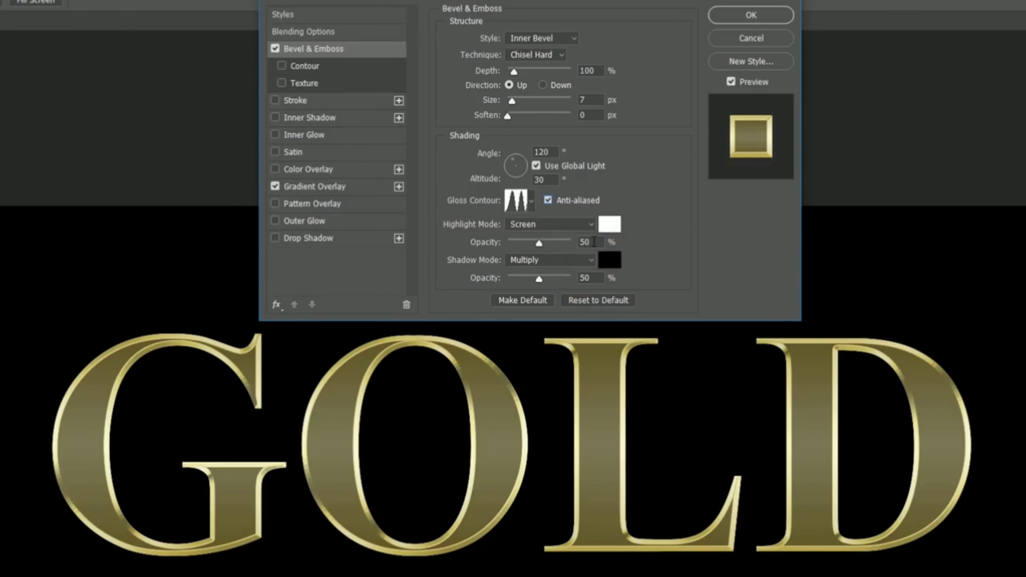
double_click(594, 242)
type("75")
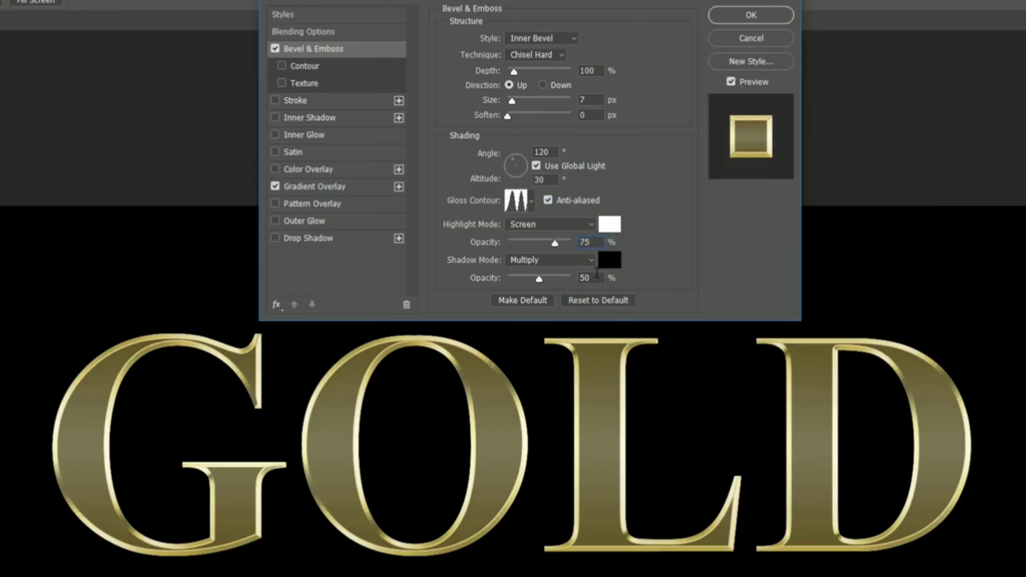
key("Tab")
type("75")
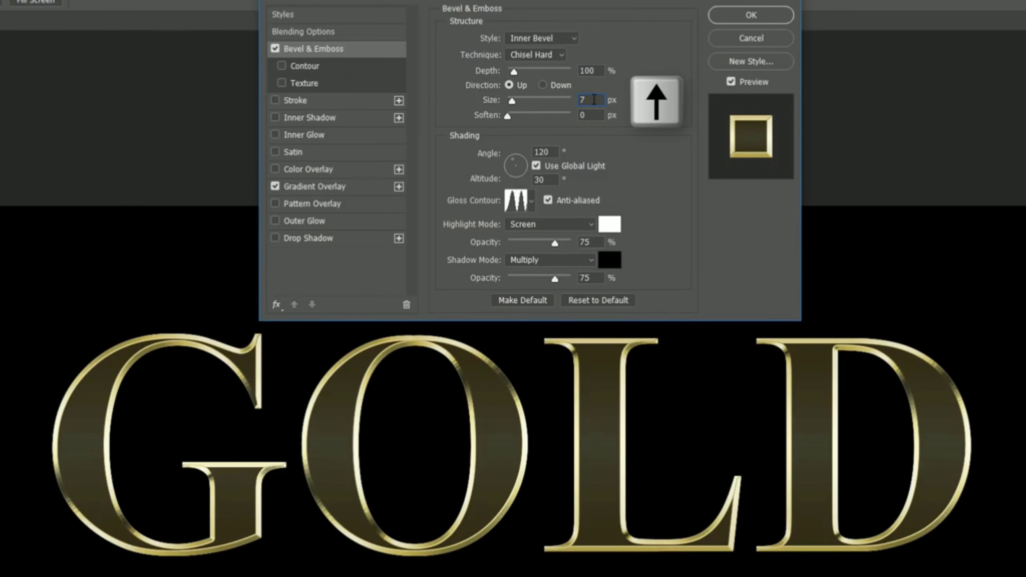
Increase the bevel's size to 42 px and set its depth to 170%
key("Up")
key("Up")
key("Up")
key("Up")
key("Up")
key("Up")
key("Up")
key("Up")
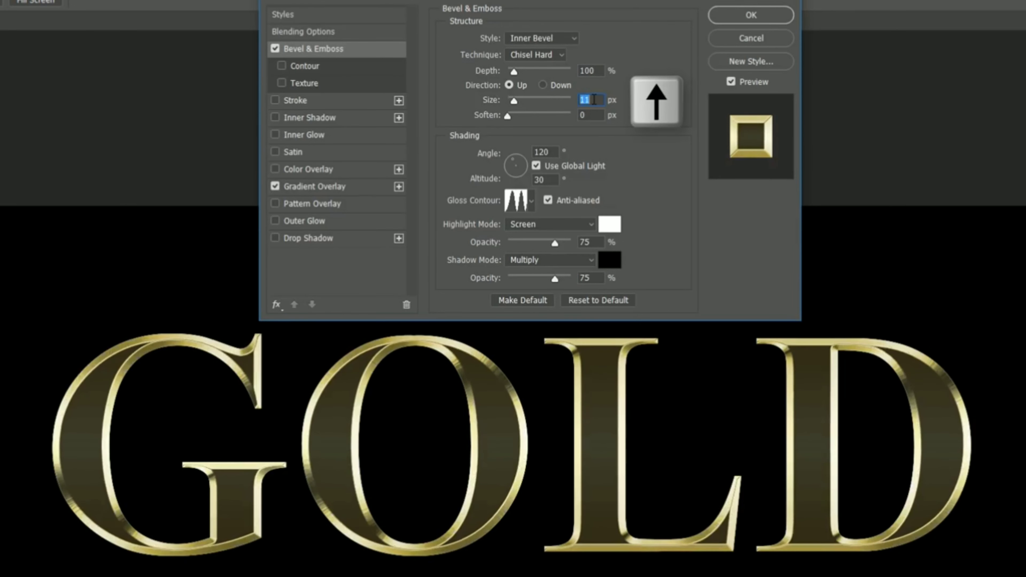
key("Up")
key("Up")
key("Up")
key("Up")
key("Up")
key("Up")
key("Up")
key("Up")
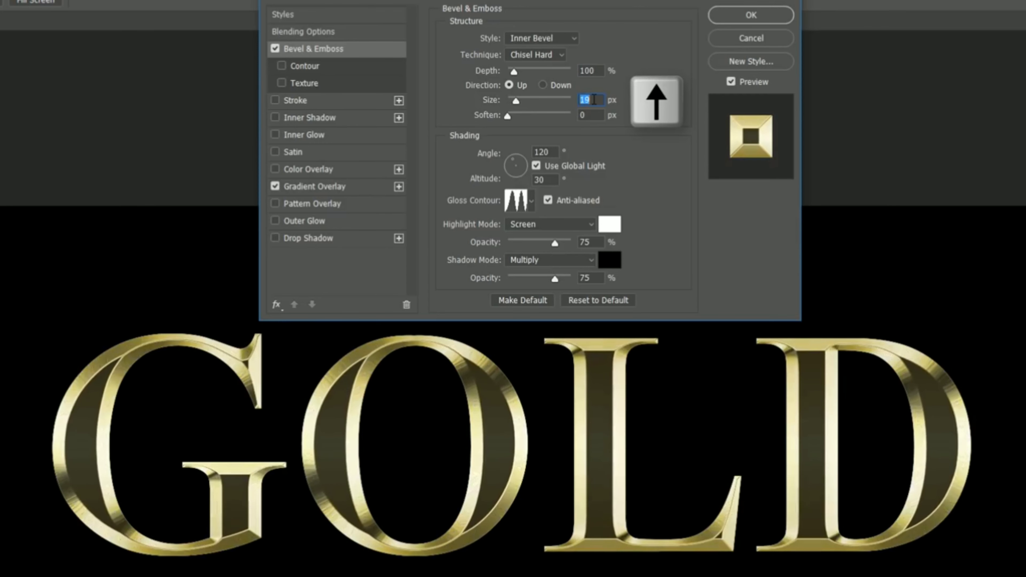
key("Up")
key("Up")
key("Up")
key("Up")
key("Up")
key("Up")
key("Up")
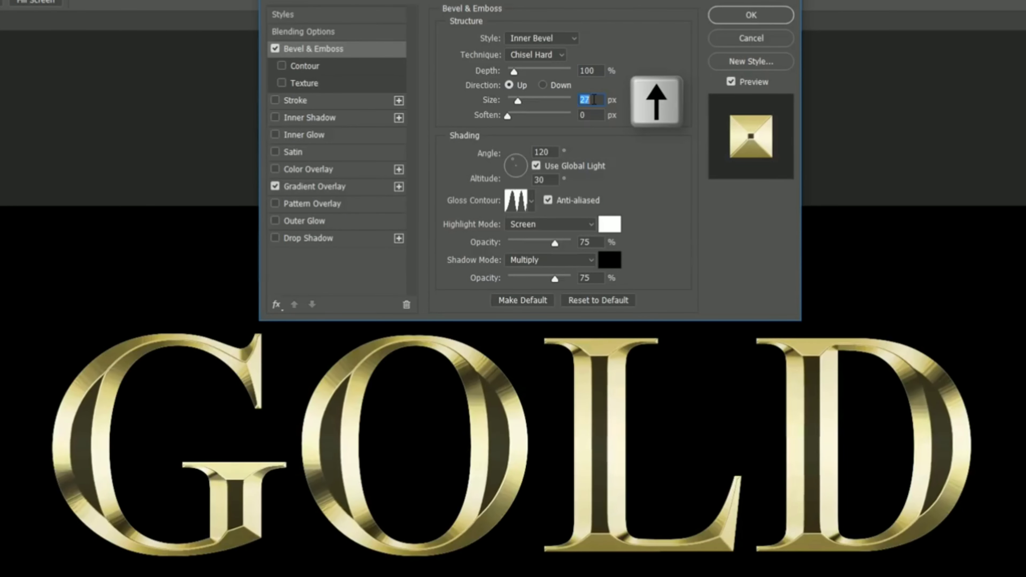
key("Up")
key("Up")
key("Up")
key("Up")
key("Up")
key("Up")
key("Up")
key("Up")
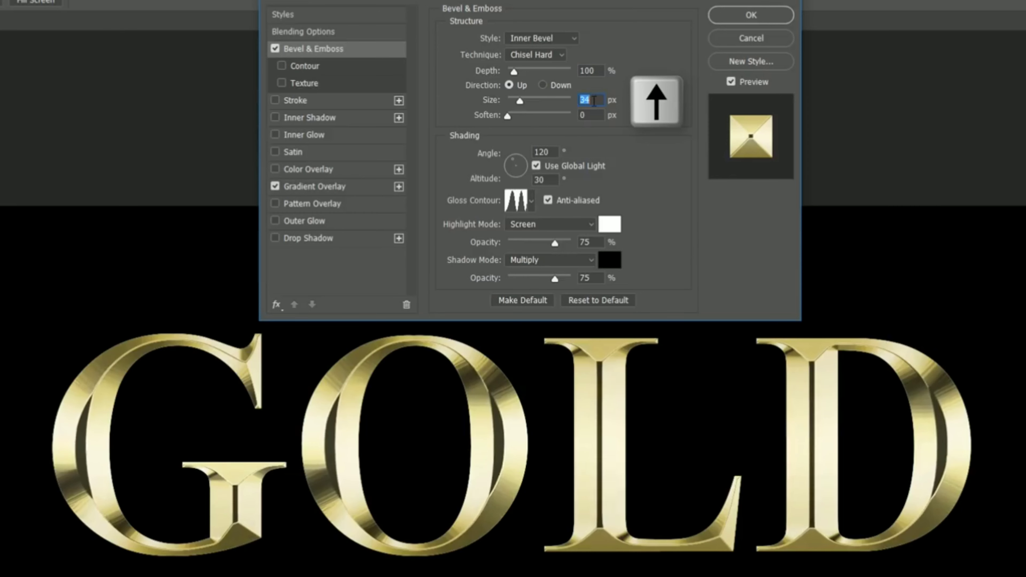
key("Up")
key("Up")
key("Up")
key("Up")
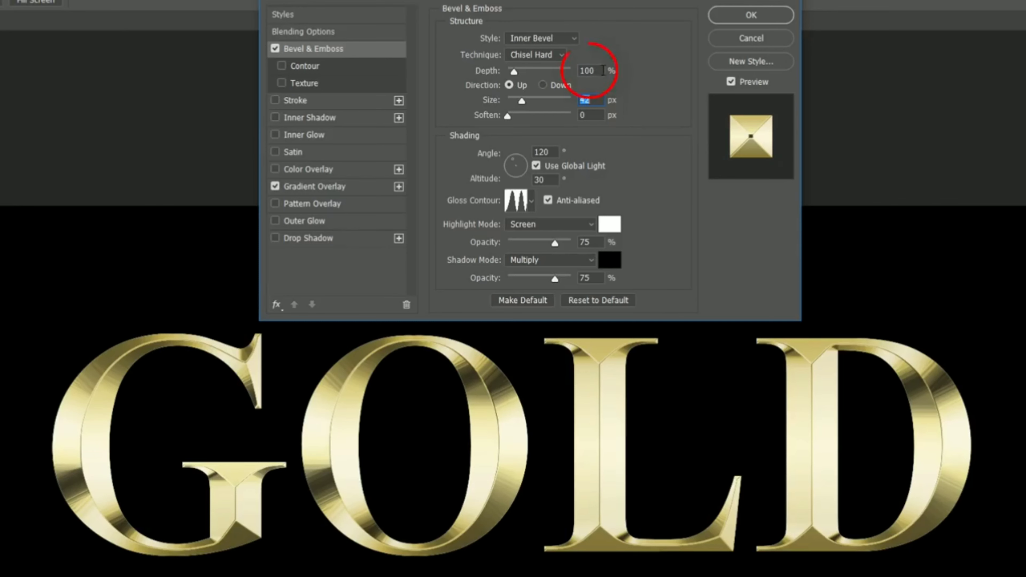
left_click_drag(599, 71, 571, 74)
type("170")
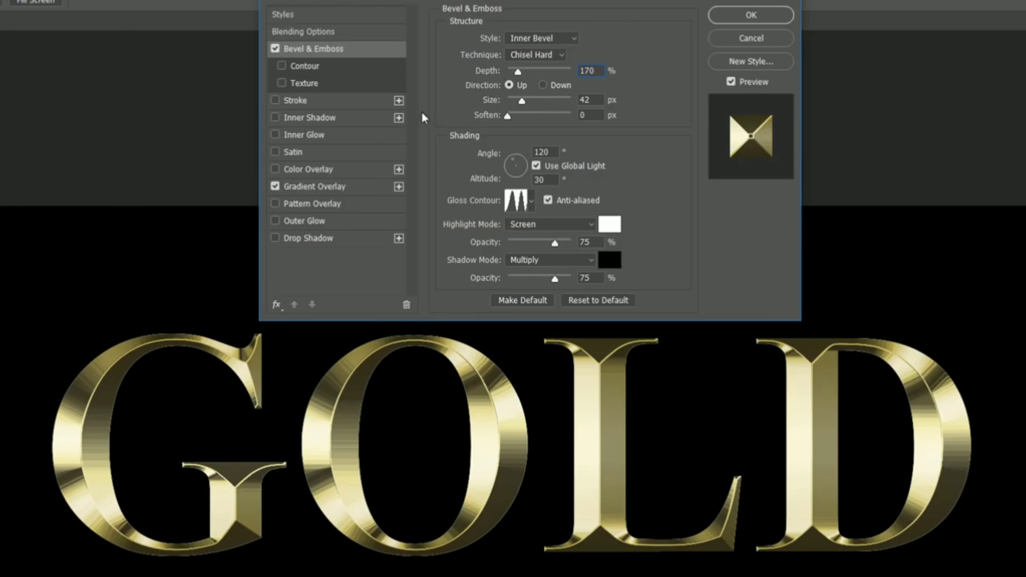
Add an Inner Glow to the text with the Multiply blend mode and 50% opacity
left_click(340, 139)
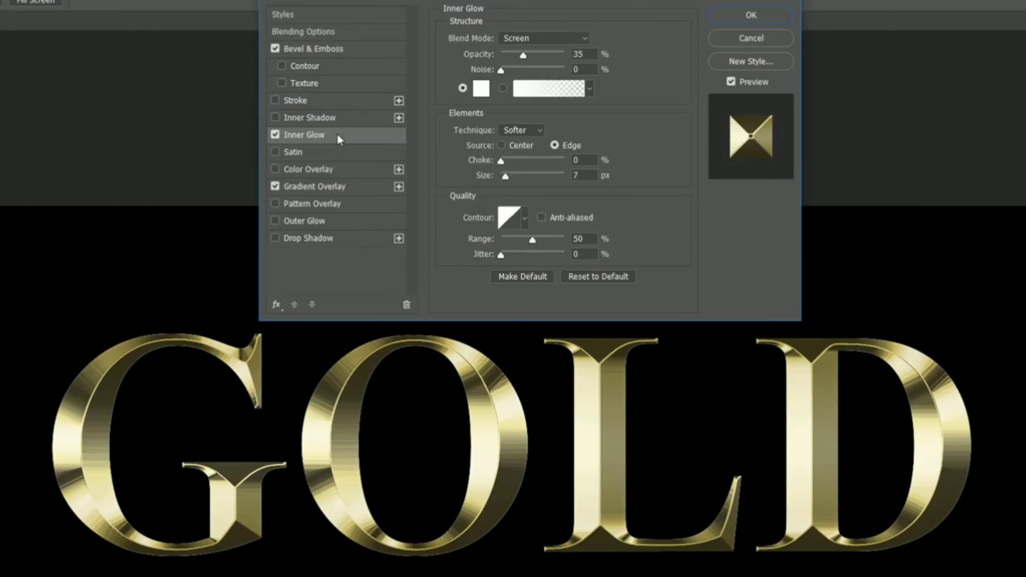
left_click(544, 39)
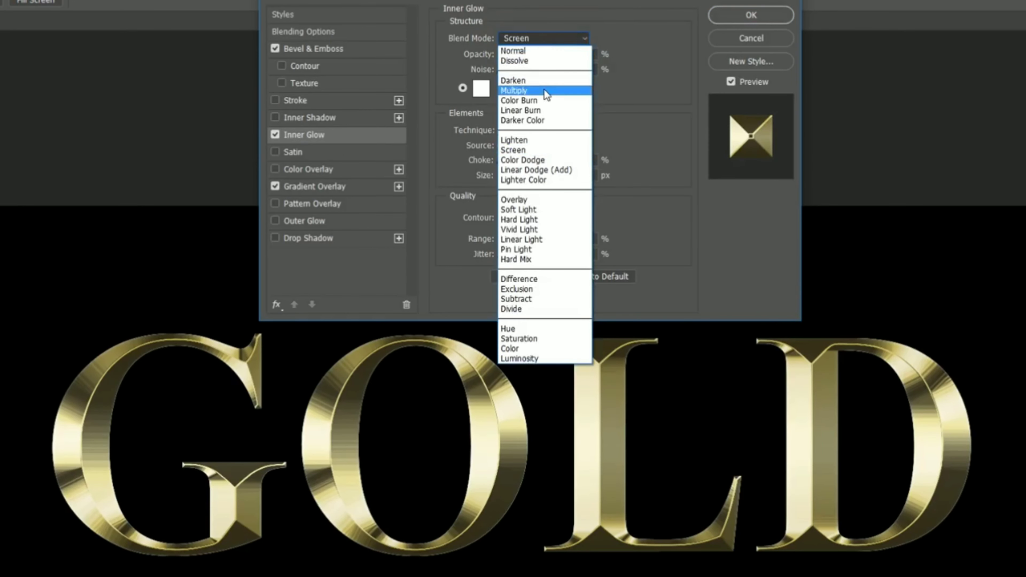
left_click(544, 91)
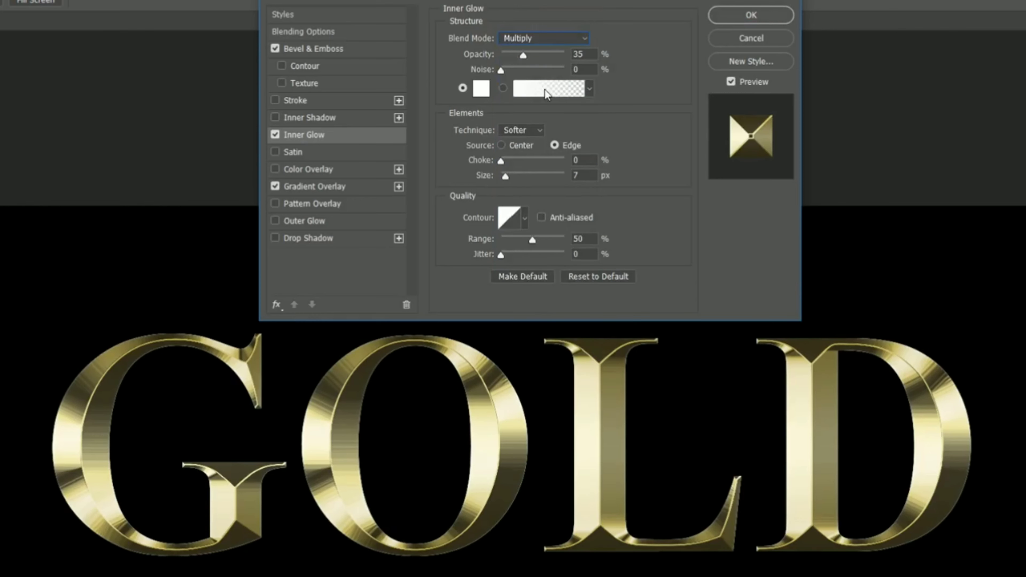
double_click(585, 55)
type("50")
Set the inner glow's color to RGB 232, 128, 31 and its size to 70 px, and accept the layer style
left_click(481, 89)
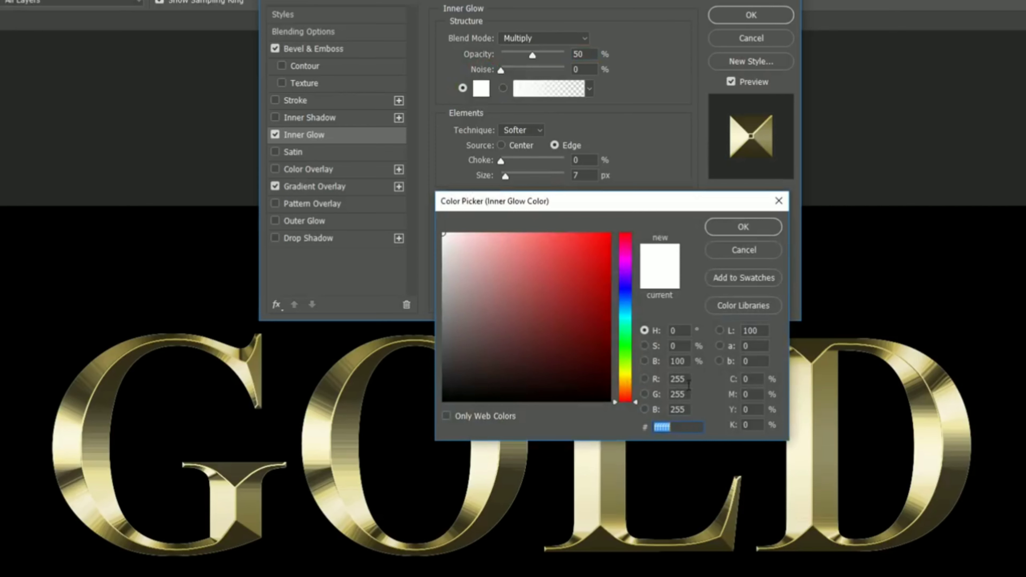
left_click(682, 380)
type("232")
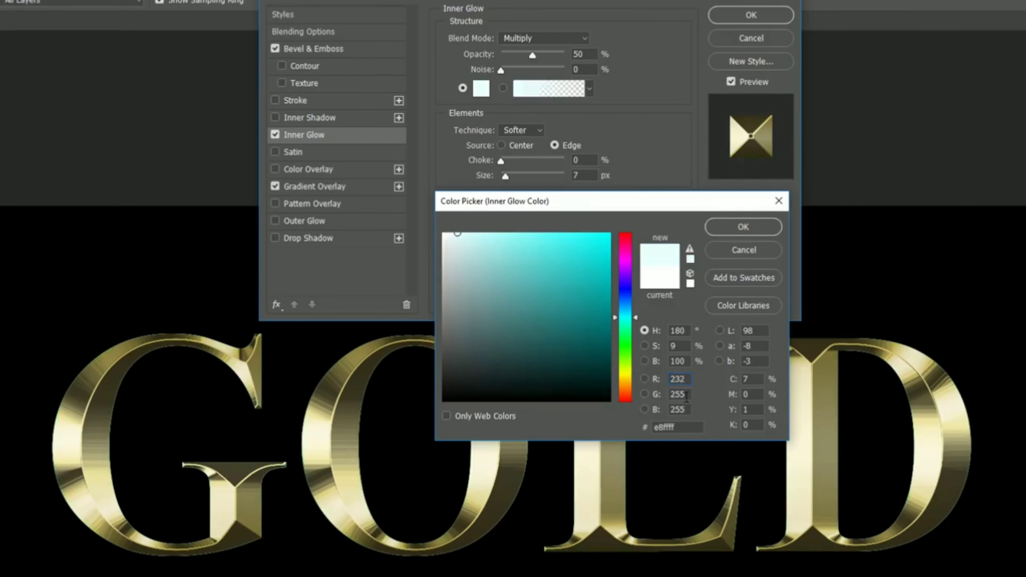
left_click(681, 394)
type("128")
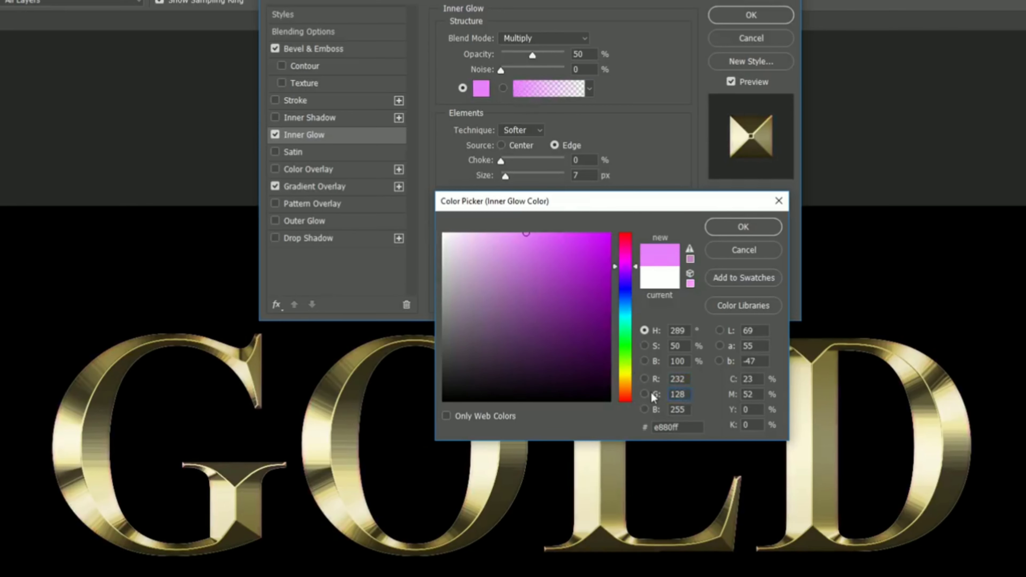
key("Tab")
type("31")
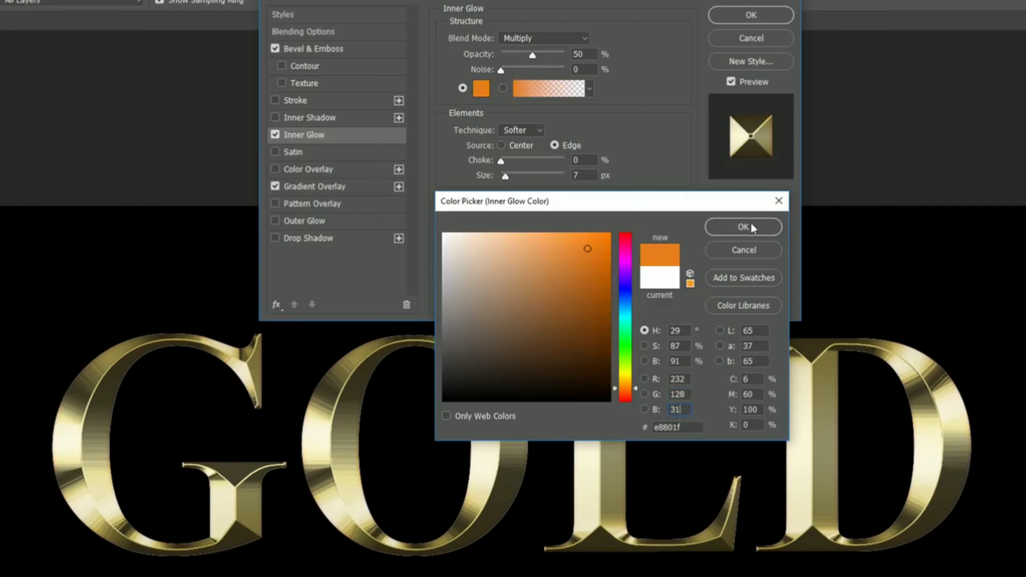
left_click(743, 227)
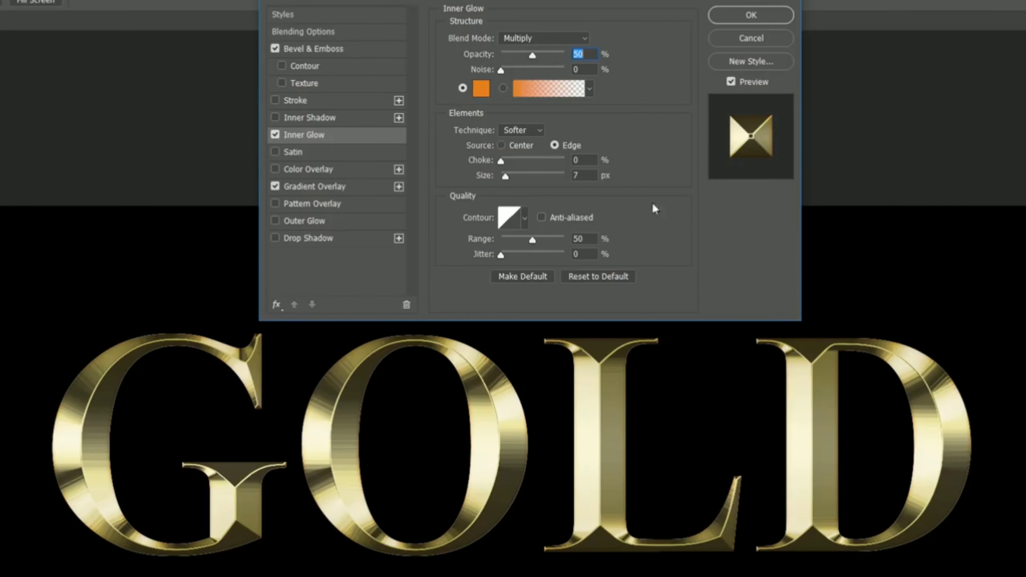
left_click_drag(505, 176, 523, 179)
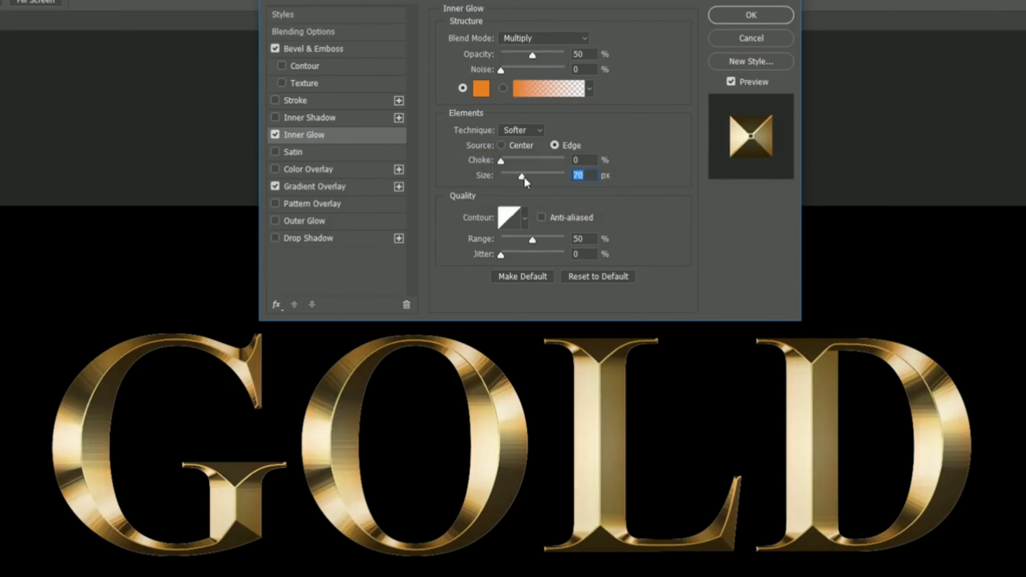
left_click(776, 16)
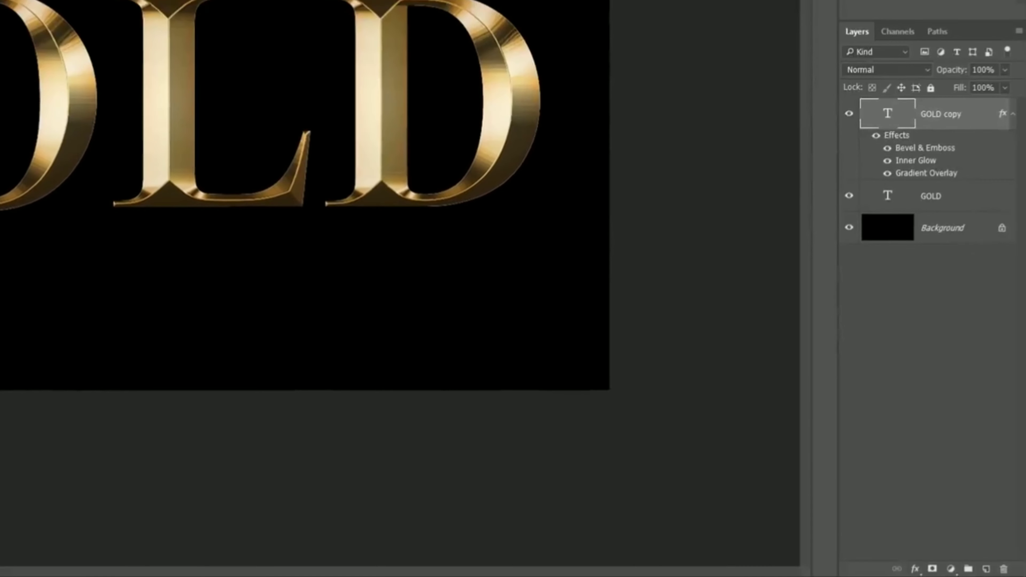
Add a Stroke to the original GOLD layer, filled with the gold gradient preset at the end of the preset list
left_click(970, 201)
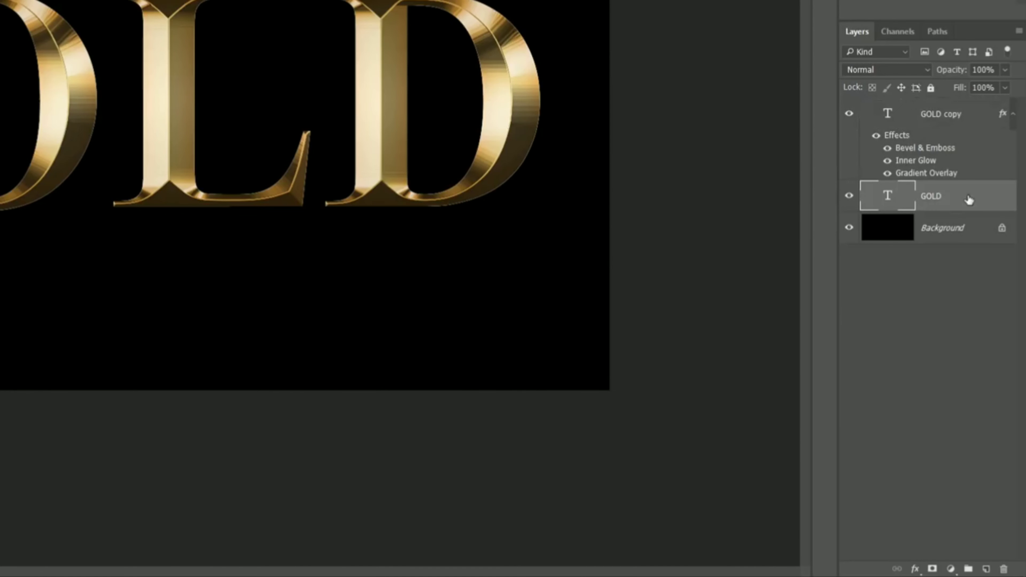
left_click(916, 569)
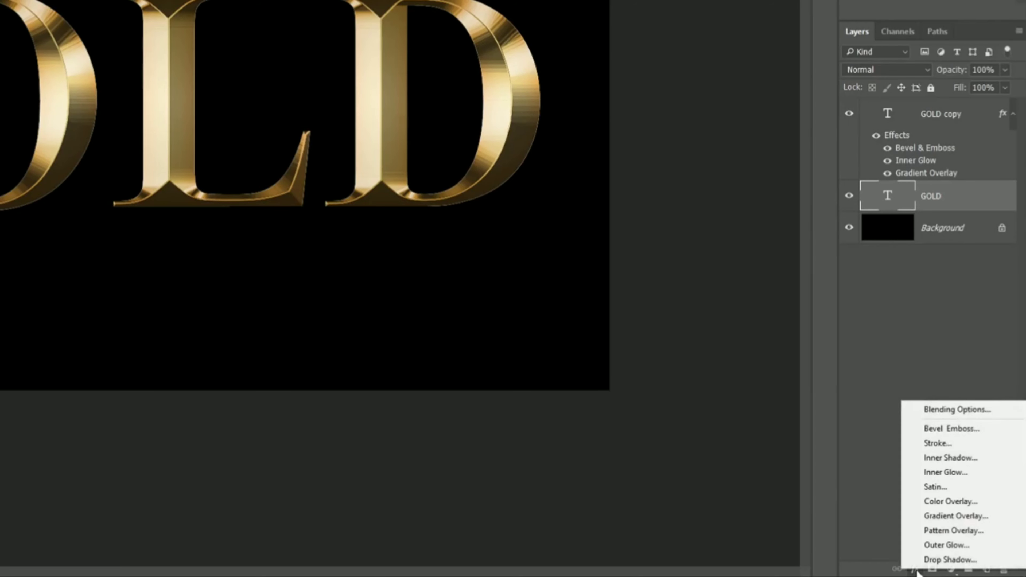
left_click(965, 444)
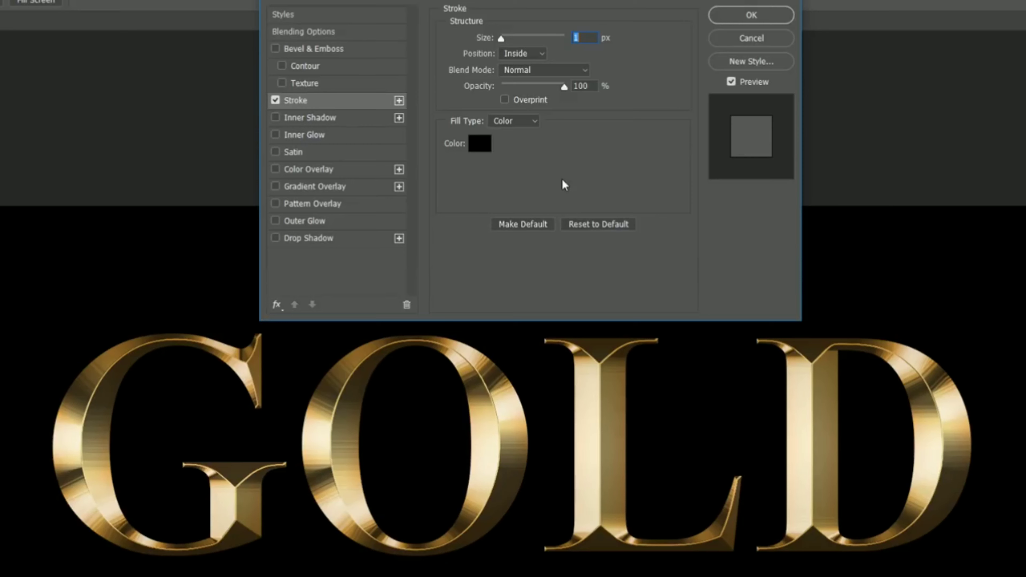
left_click(534, 122)
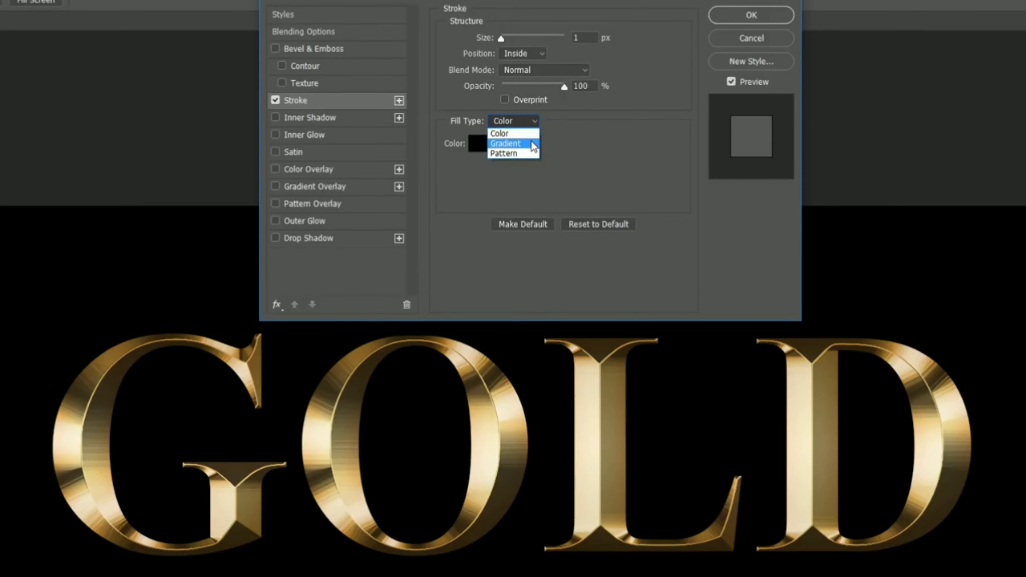
left_click(533, 146)
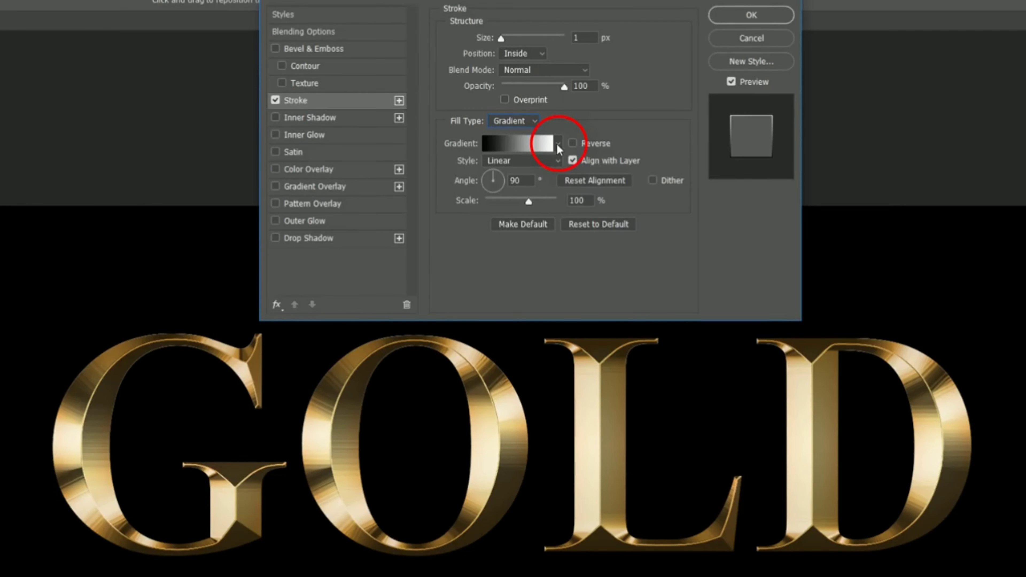
left_click(558, 145)
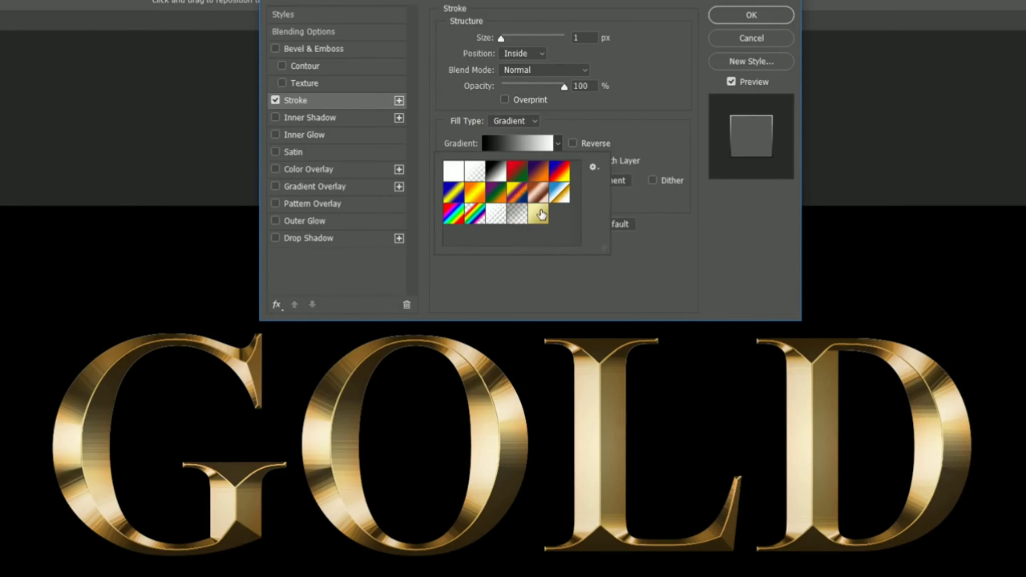
double_click(541, 214)
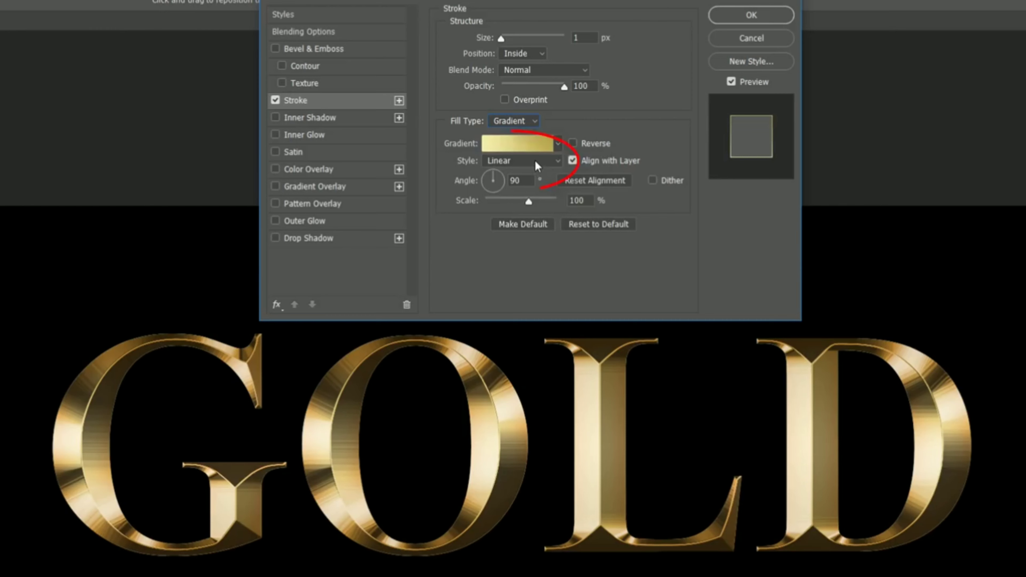
Give the stroke the Reflected gradient style, the Outside position and a size of 8 px
left_click(537, 164)
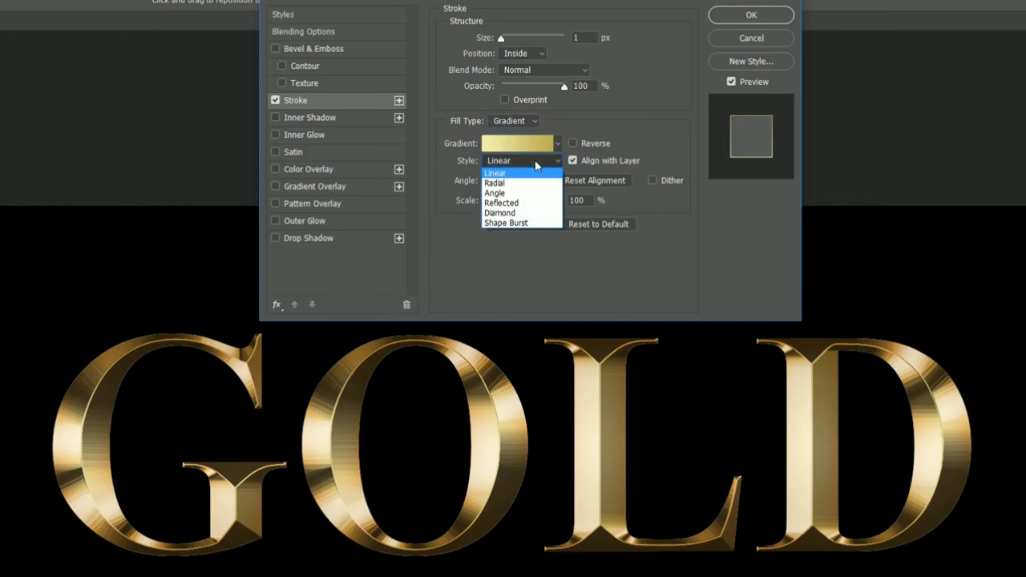
left_click(520, 204)
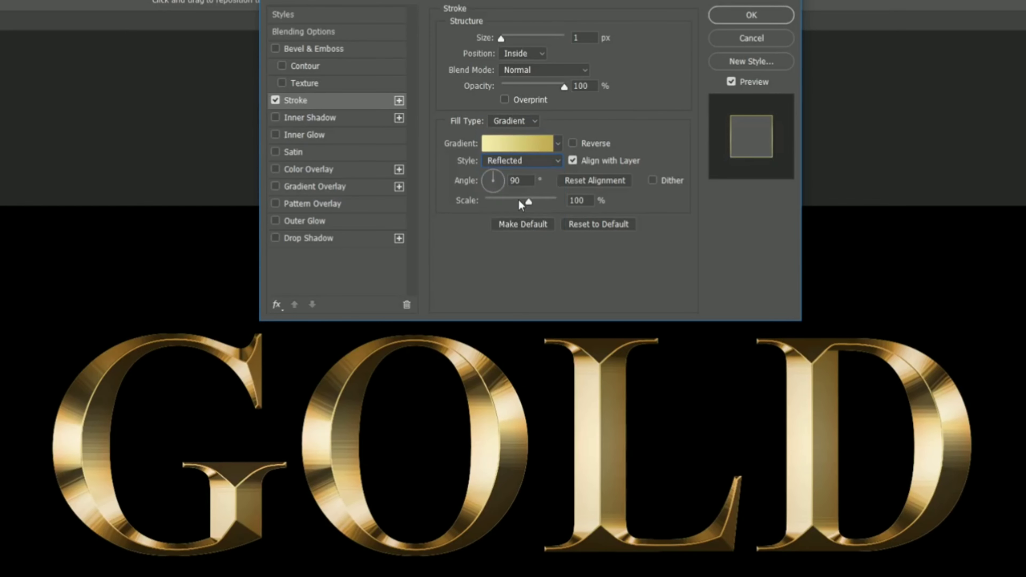
left_click(548, 57)
left_click(539, 69)
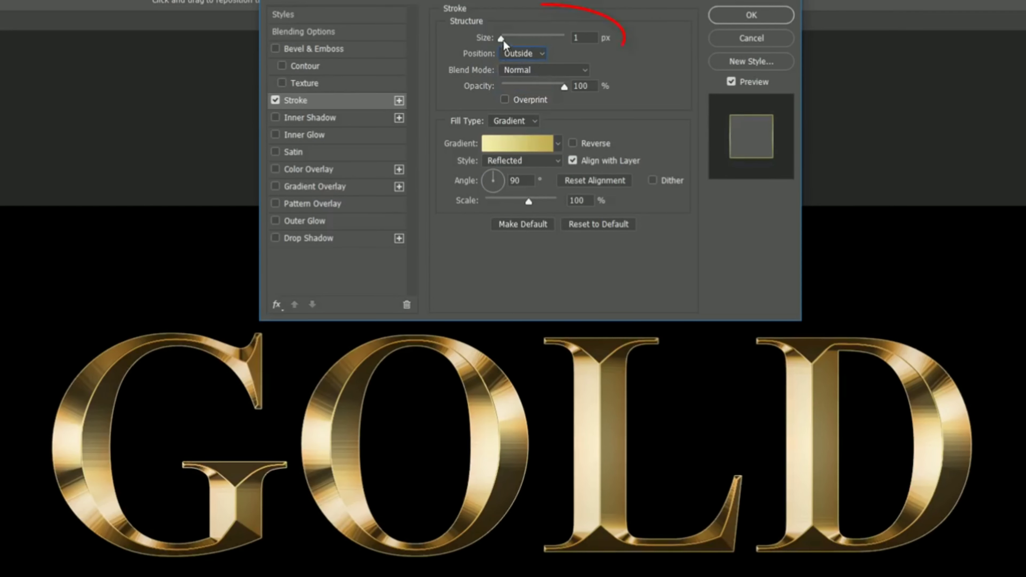
left_click_drag(501, 39, 507, 42)
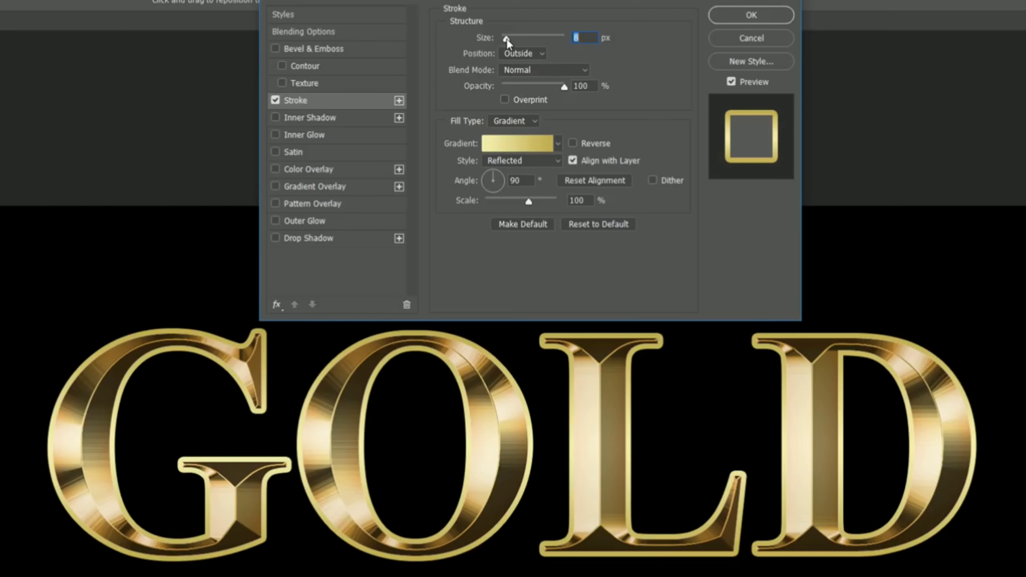
Add Bevel & Emboss to the GOLD layer with the Stroke Emboss style, Chisel Hard technique and a size of 8 px
left_click(353, 51)
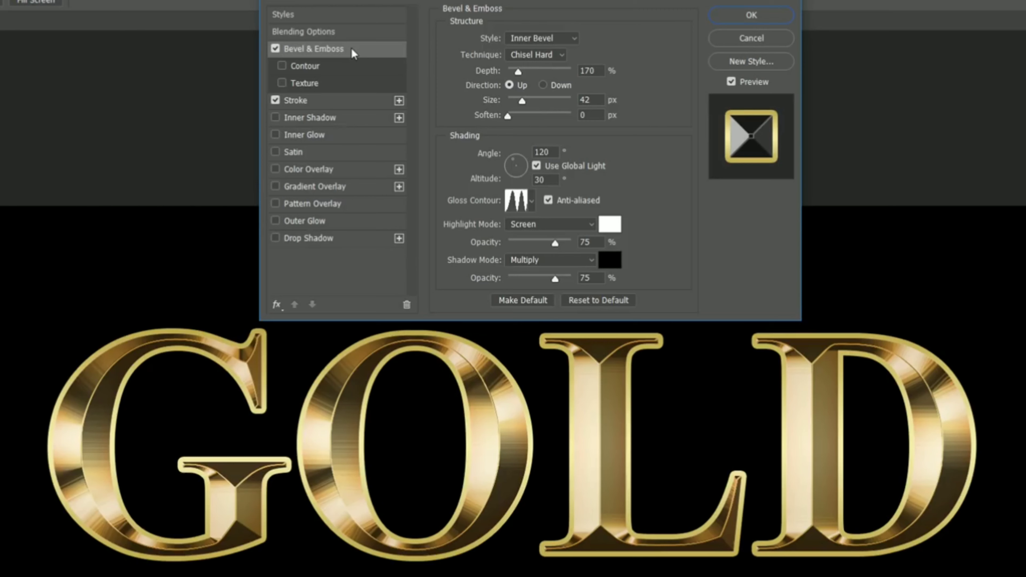
left_click(564, 40)
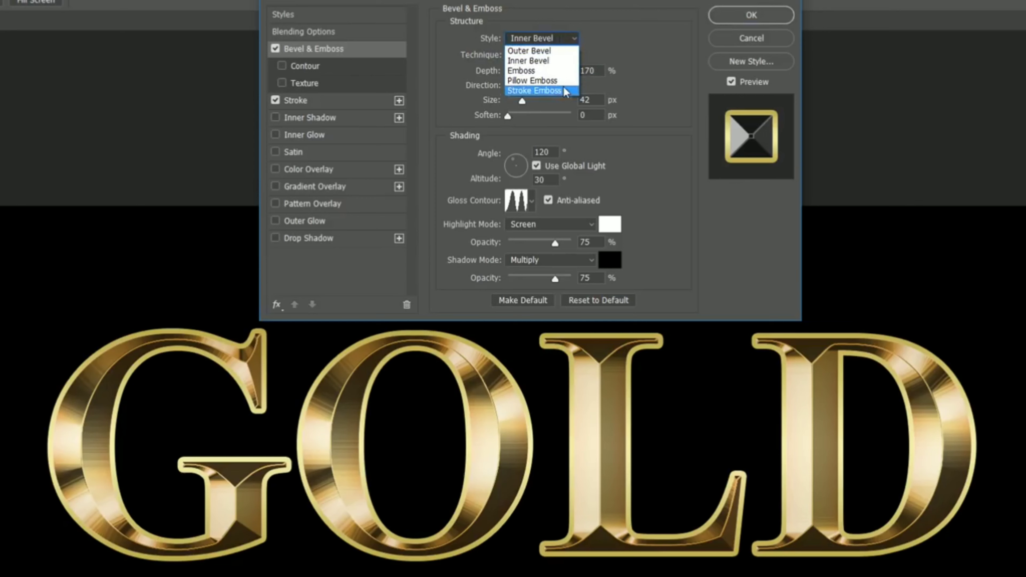
left_click(535, 90)
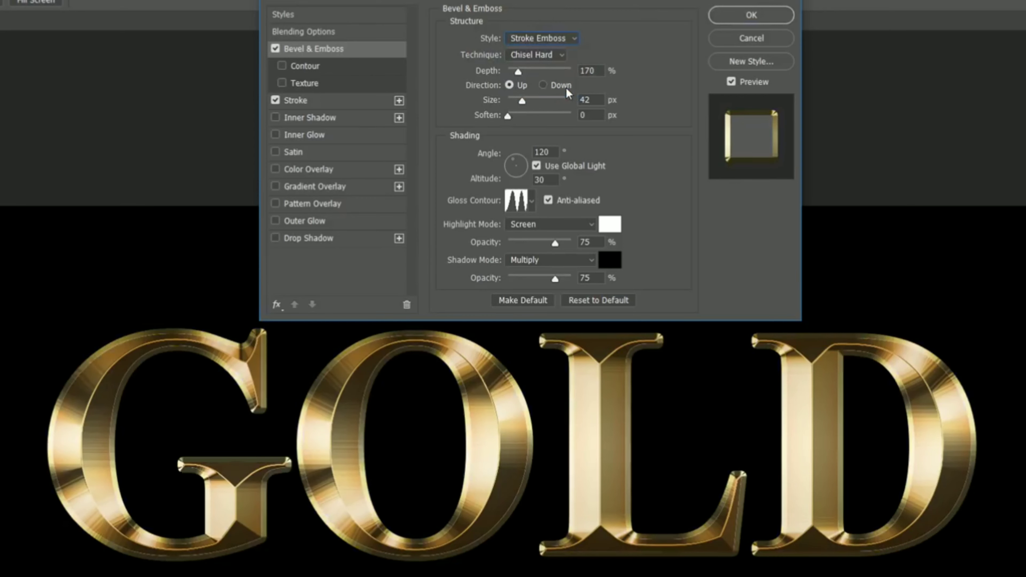
left_click(563, 57)
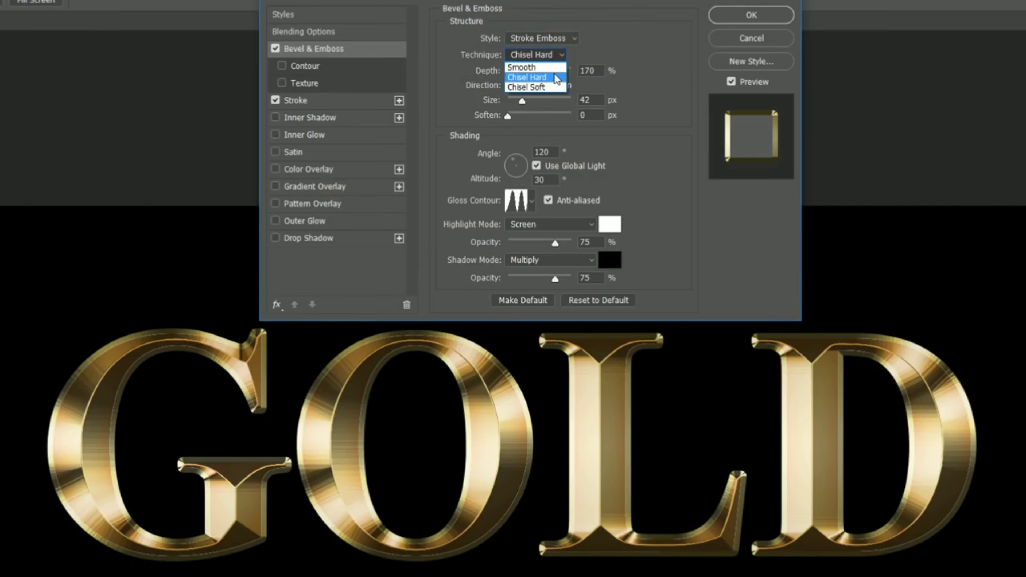
left_click(557, 77)
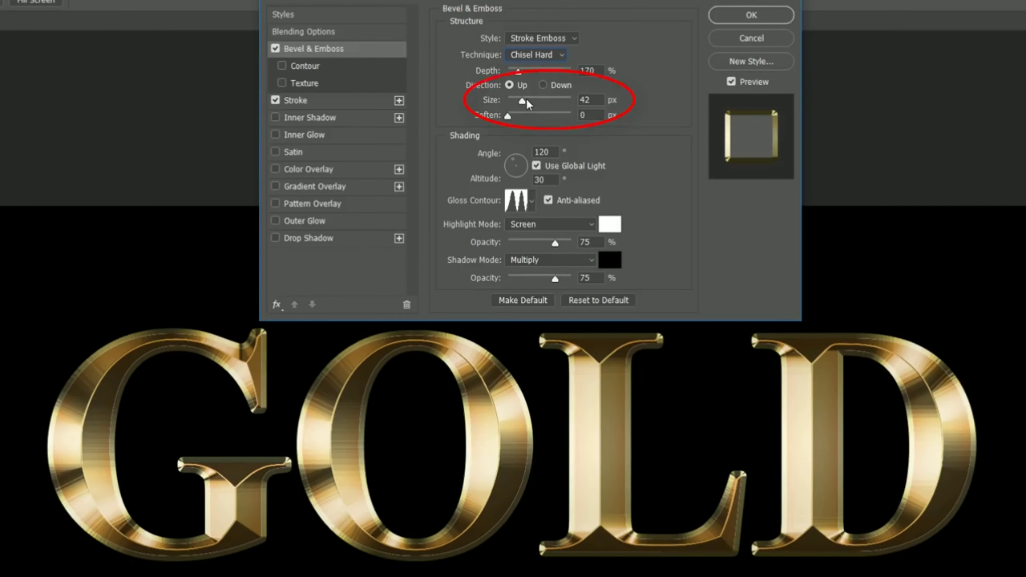
left_click_drag(523, 101, 512, 101)
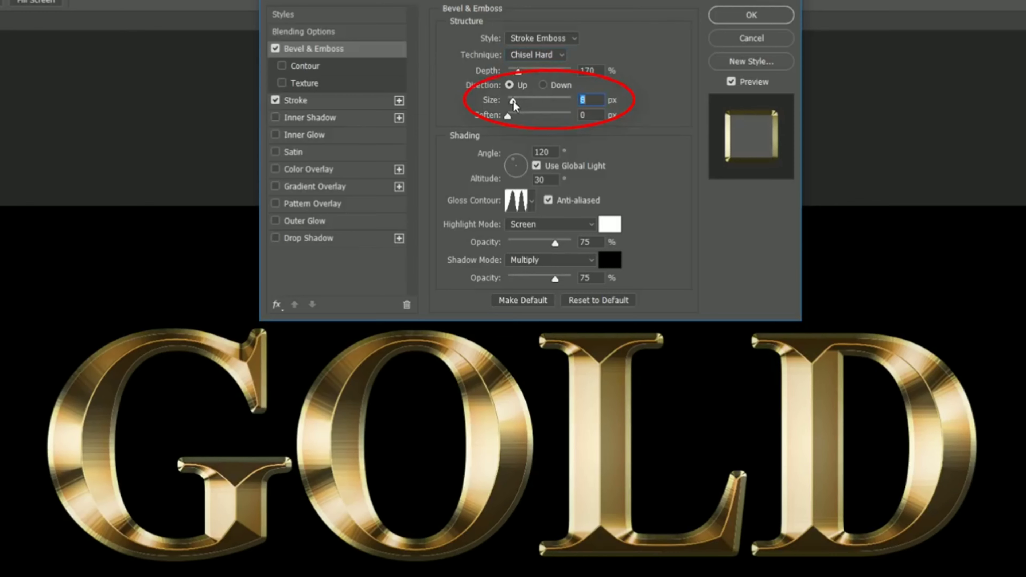
Choose the third gloss contour in the second preset row and enable the bevel's Contour option
left_click(532, 202)
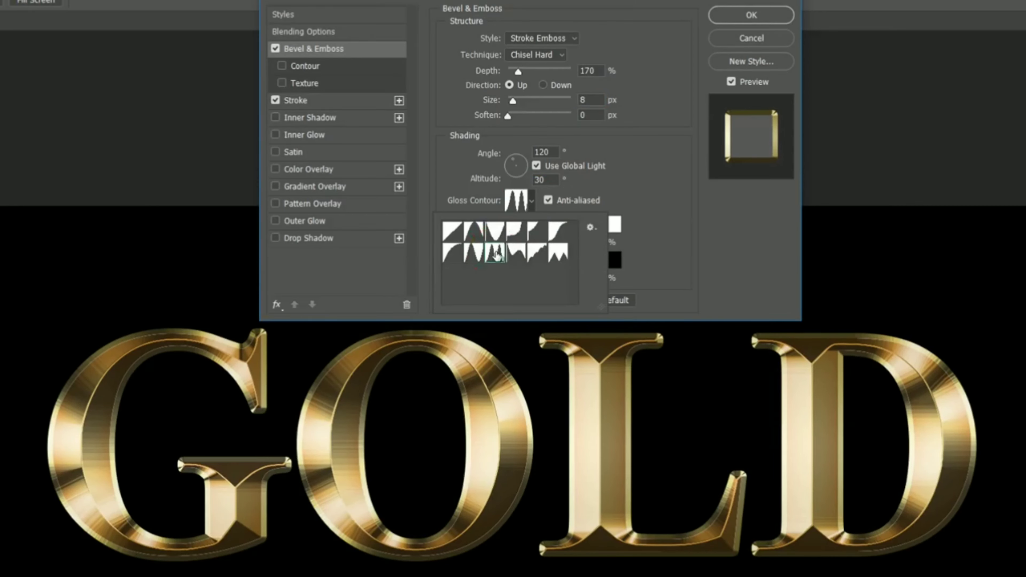
double_click(497, 254)
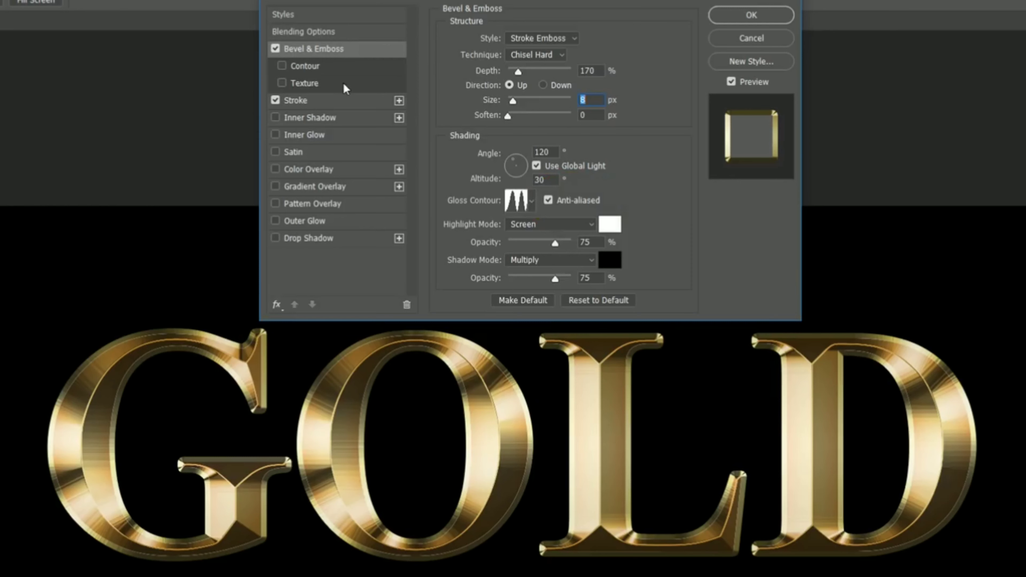
left_click(283, 67)
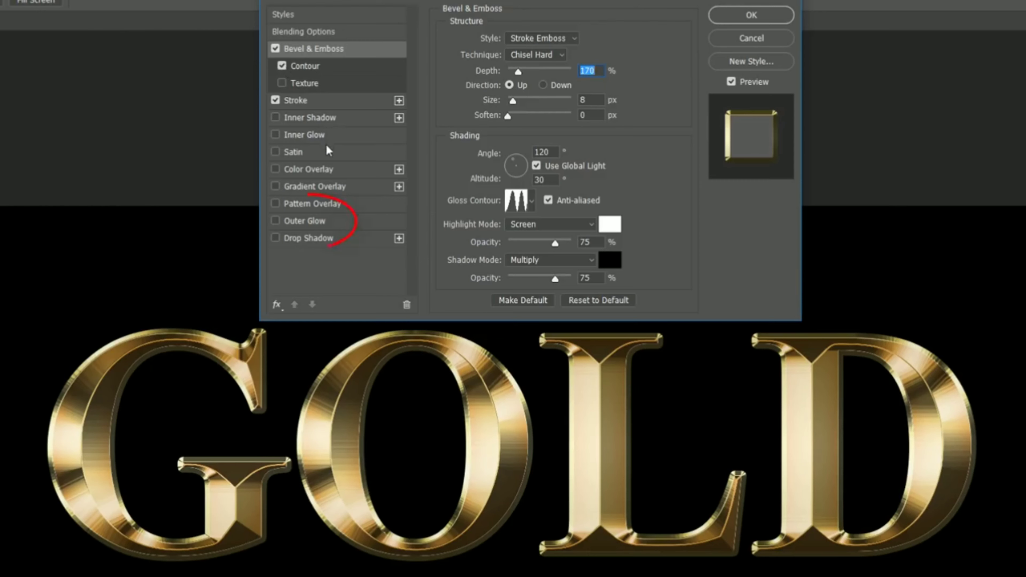
Add an Outer Glow to the GOLD layer with 40% opacity
left_click(338, 223)
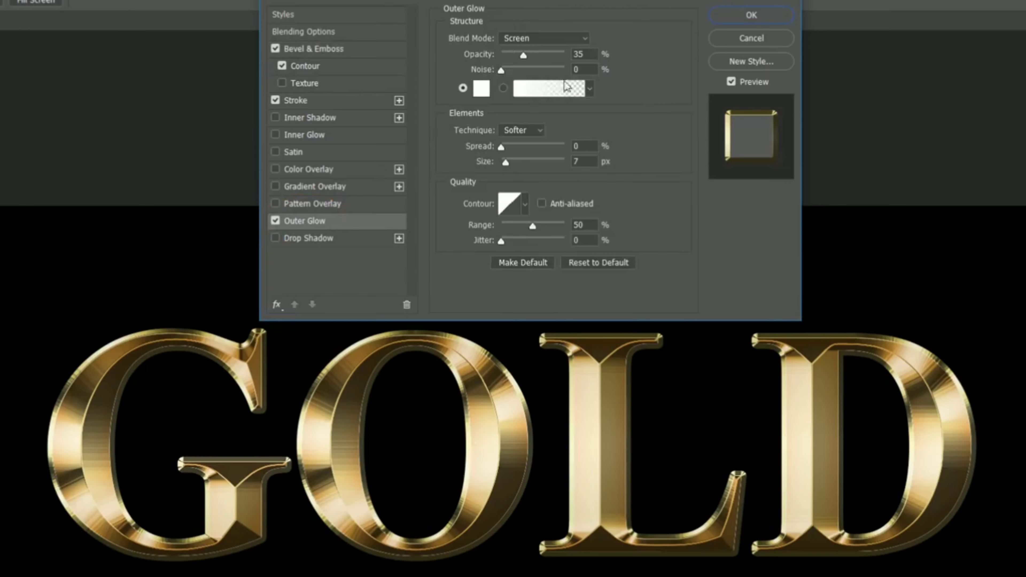
double_click(582, 54)
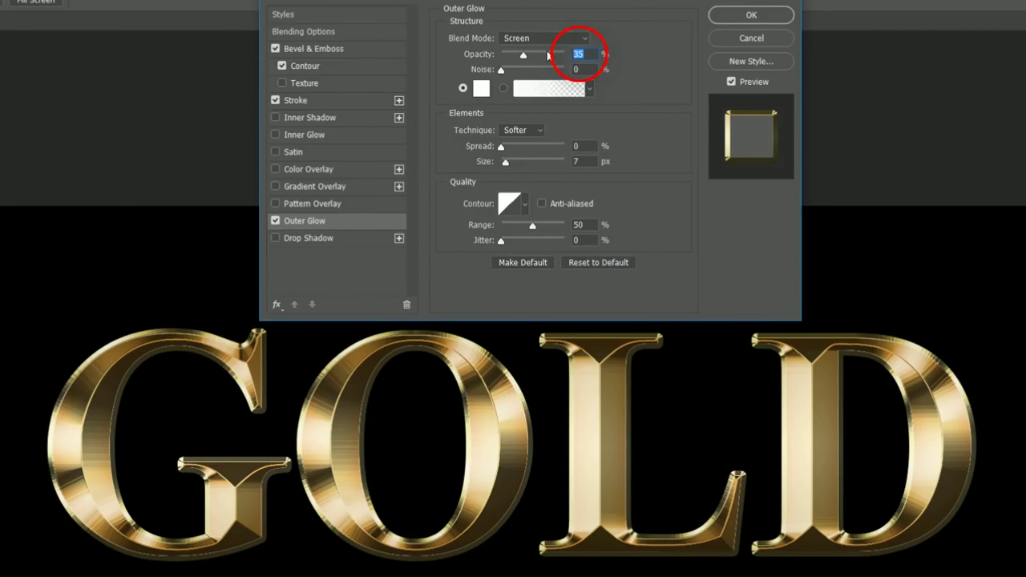
type("40")
Set the Outer Glow color to orange with RGB values 232, 128, 31
left_click(481, 90)
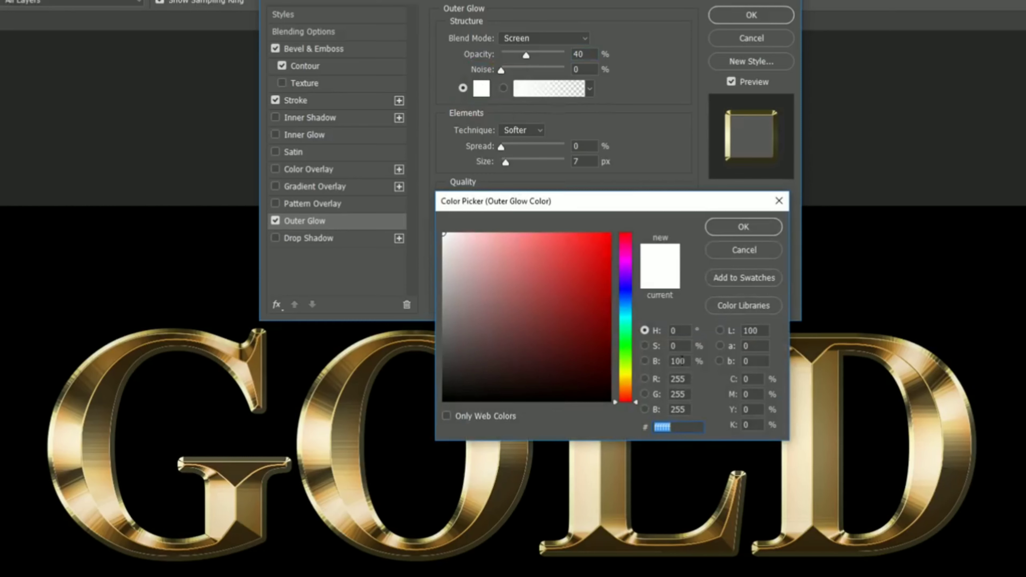
left_click(687, 378)
double_click(686, 378)
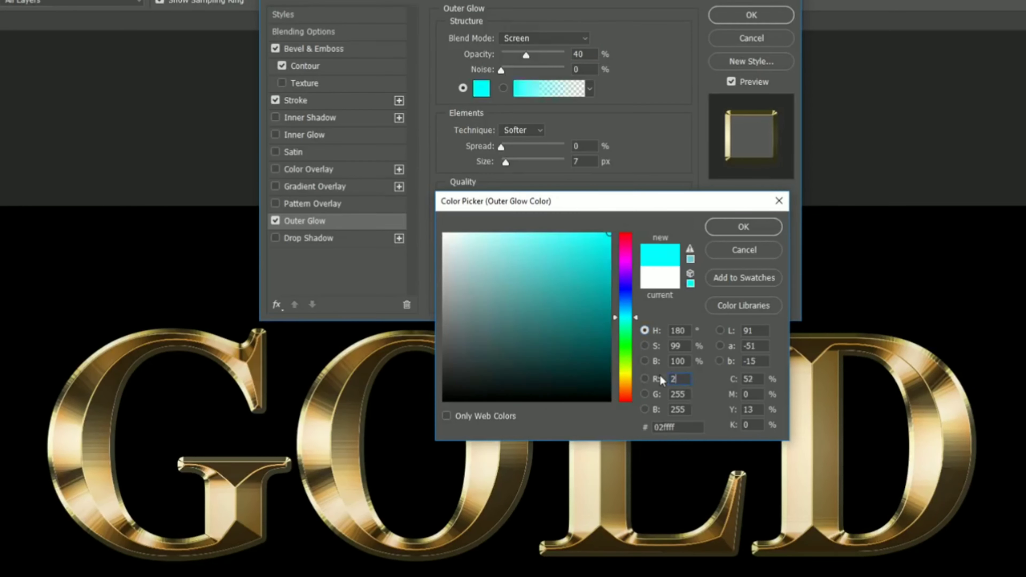
type("232")
key("Tab")
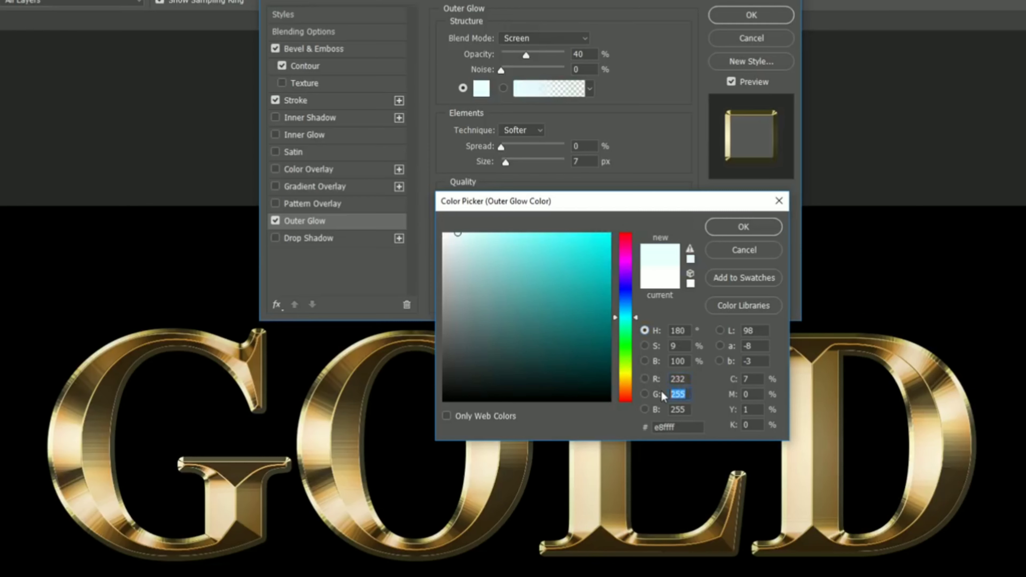
type("128")
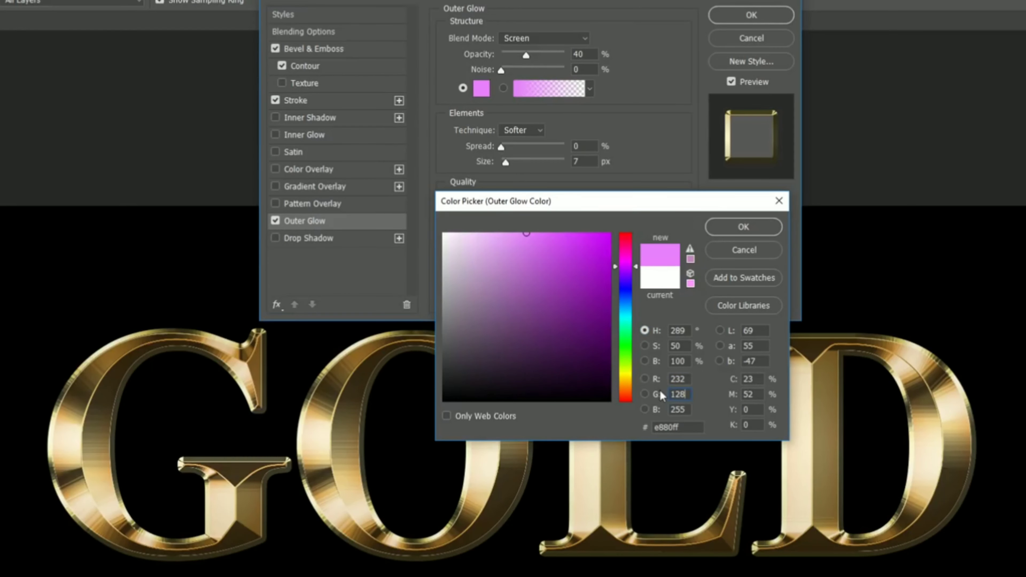
key("Tab")
type("31")
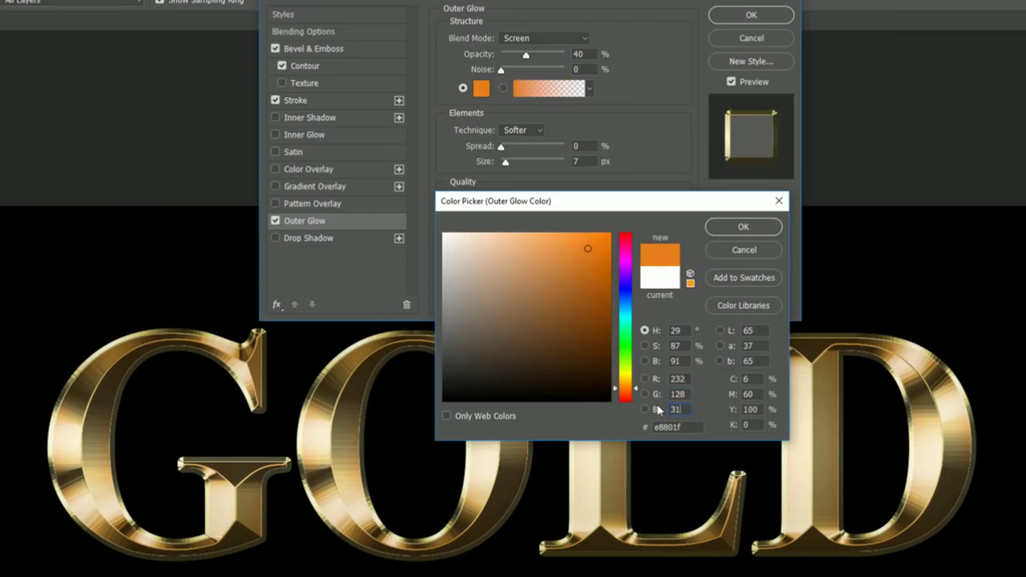
left_click(764, 230)
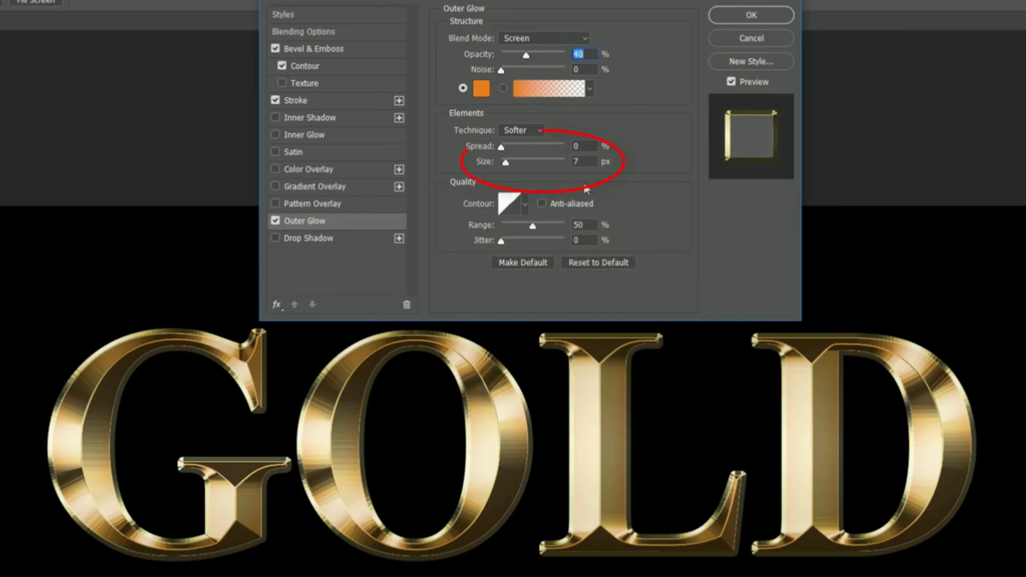
Increase the Outer Glow size to about 57 px, apply the layer style, and select the GOLD copy layer
left_click_drag(506, 163, 519, 170)
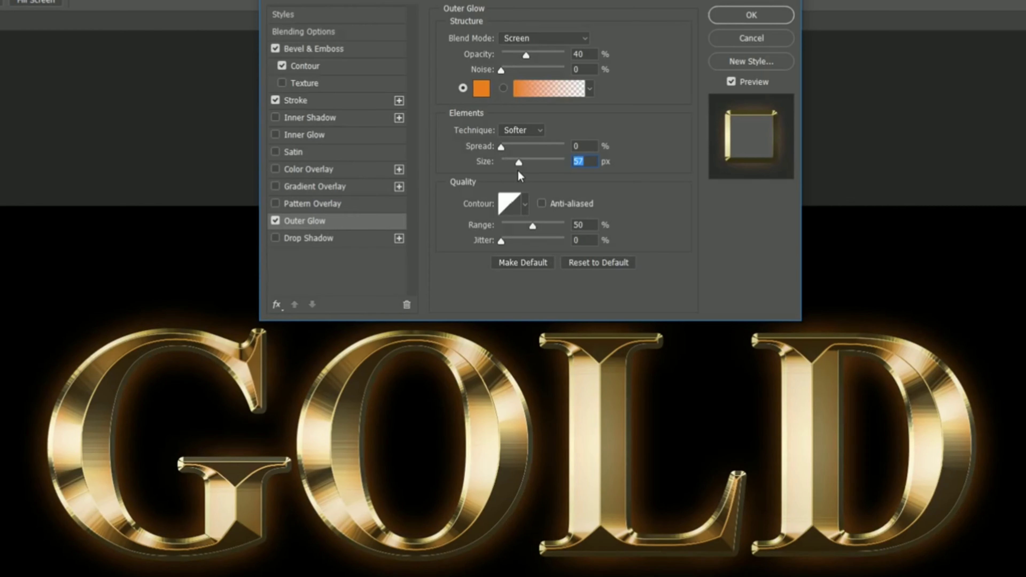
left_click(762, 18)
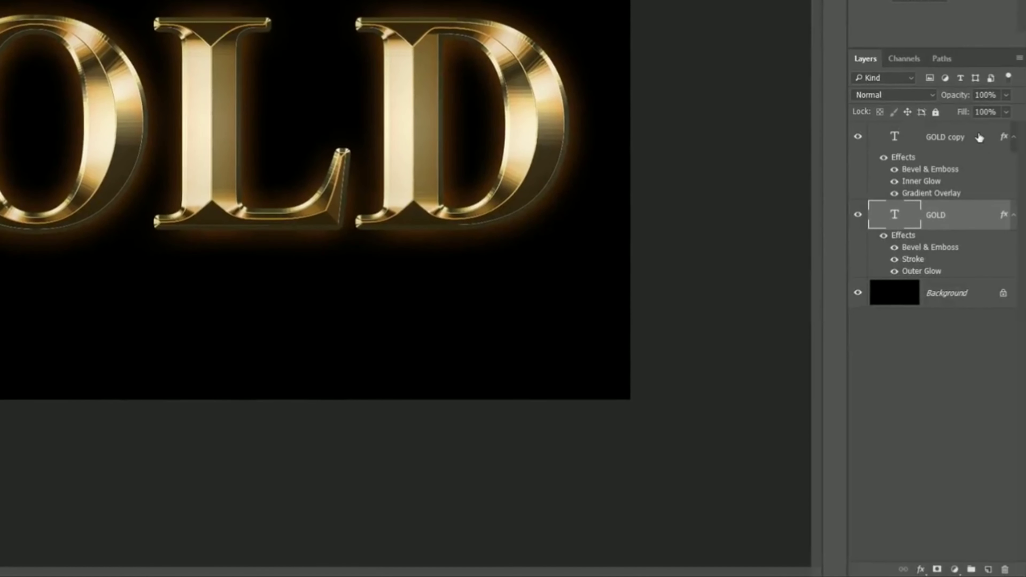
left_click(979, 138)
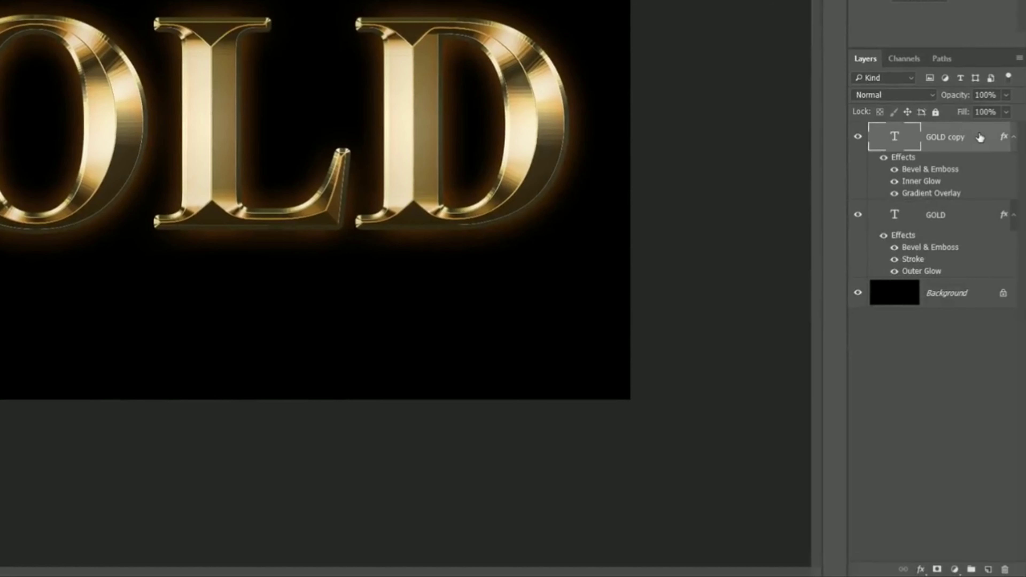